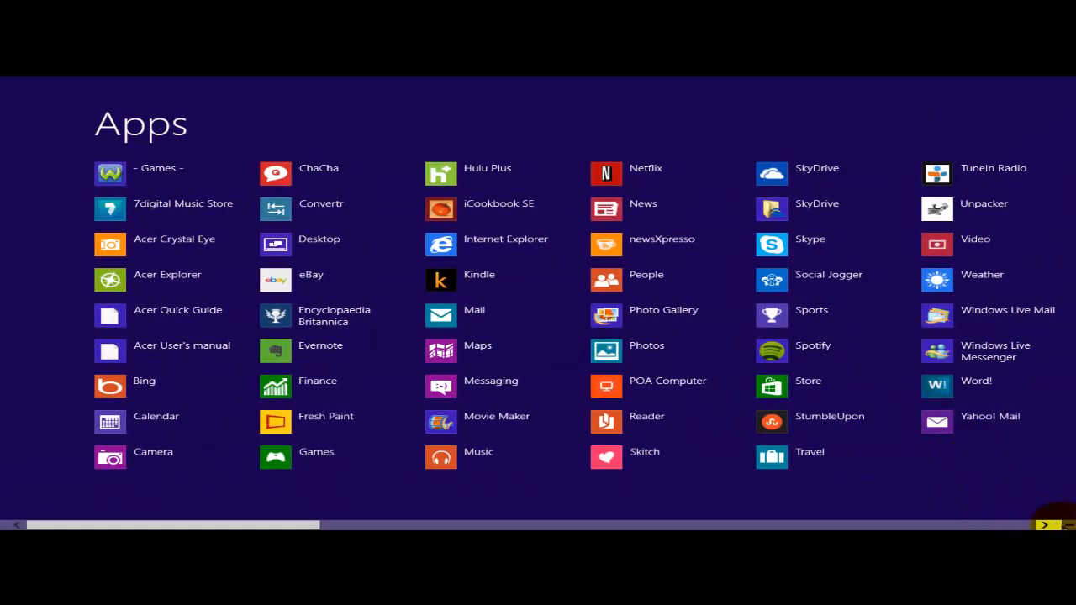
Scroll the Start screen Apps list to Windows Accessories and launch Snipping Tool
click(1045, 525)
click(1045, 526)
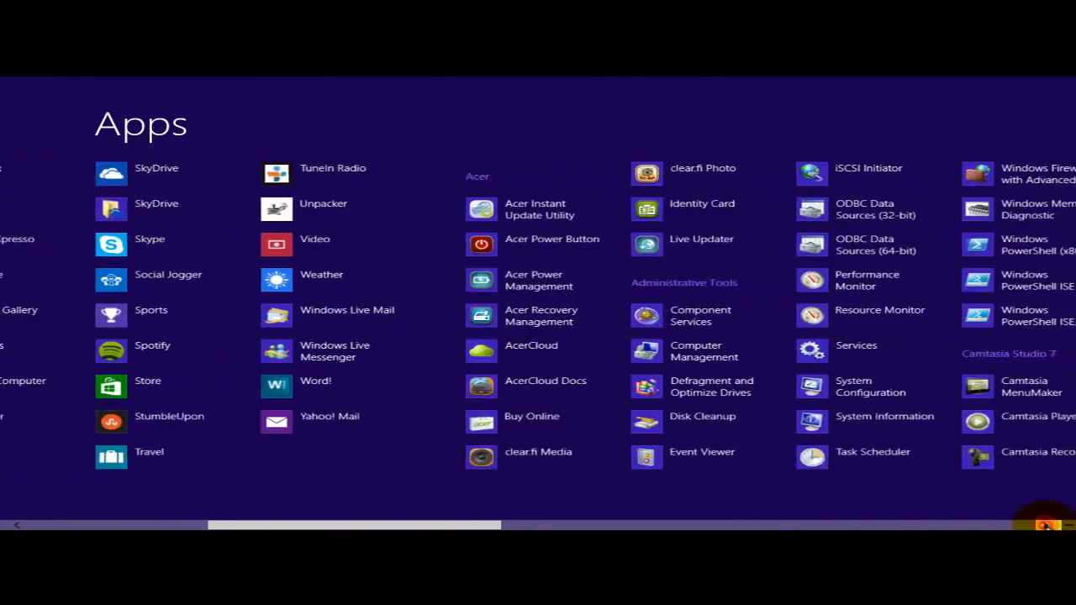
click(1045, 527)
click(1045, 526)
click(1045, 526)
click(1045, 526)
click(1045, 525)
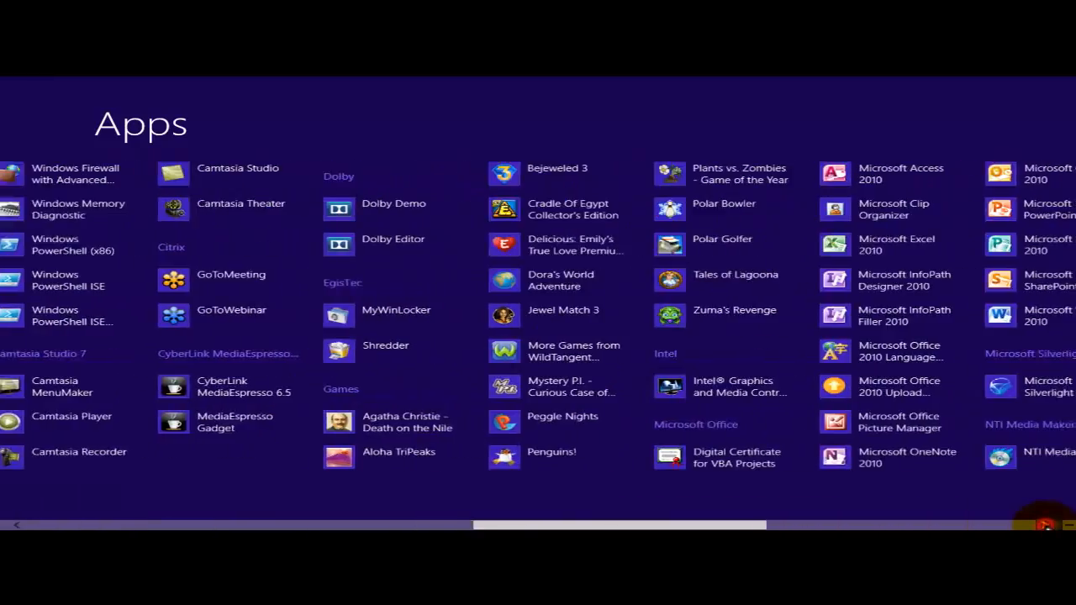
click(1045, 526)
click(1045, 525)
click(1045, 526)
click(1045, 525)
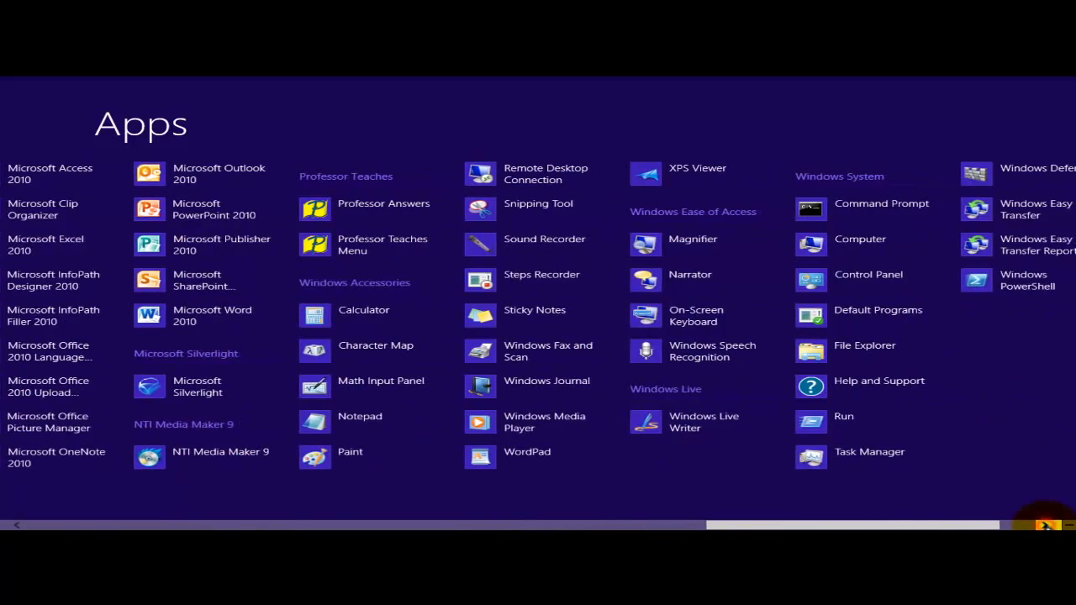
click(1045, 525)
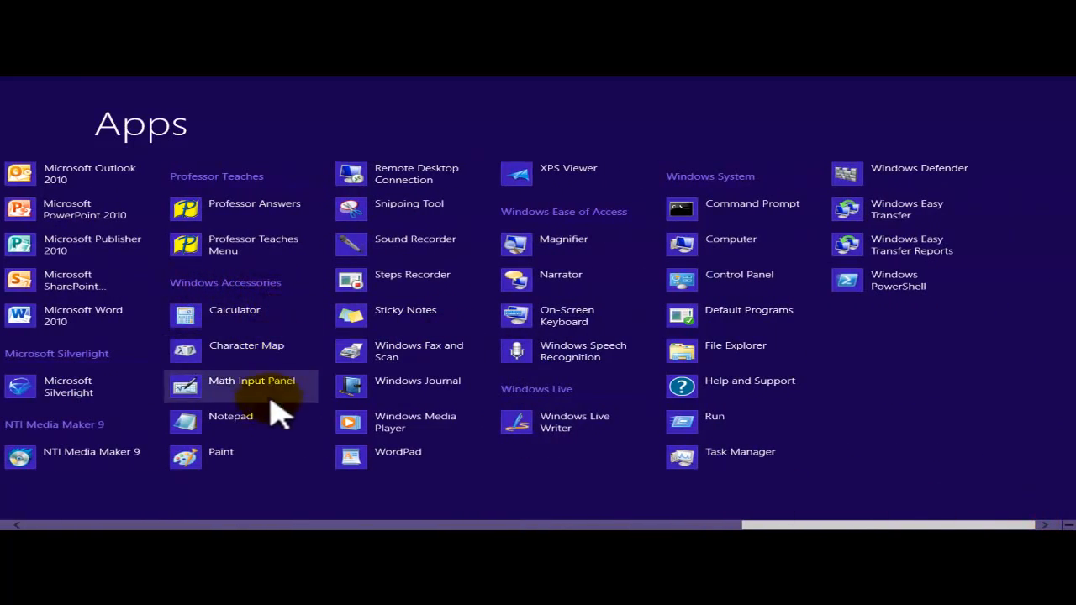
click(408, 206)
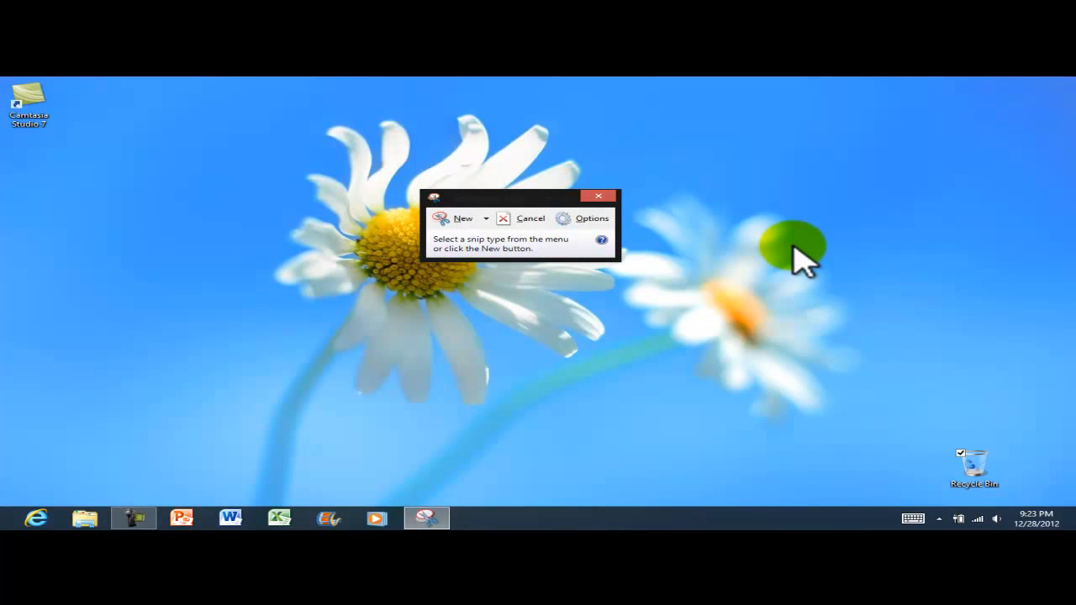
Start a new rectangular snip and drag it around the large daisy on the wallpaper
drag(475, 195, 869, 109)
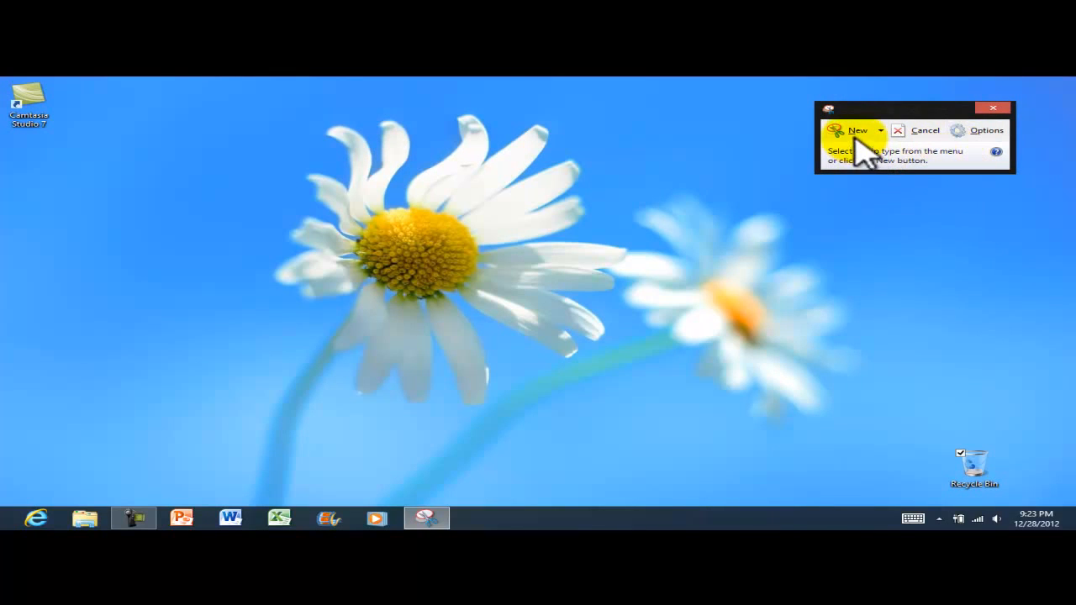
click(856, 133)
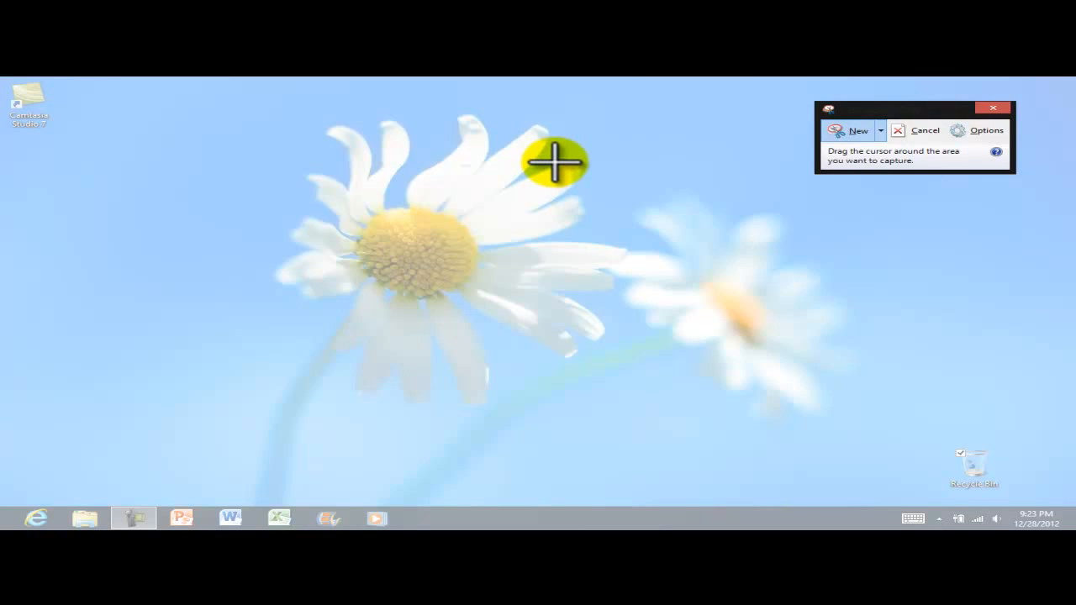
drag(851, 110, 531, 522)
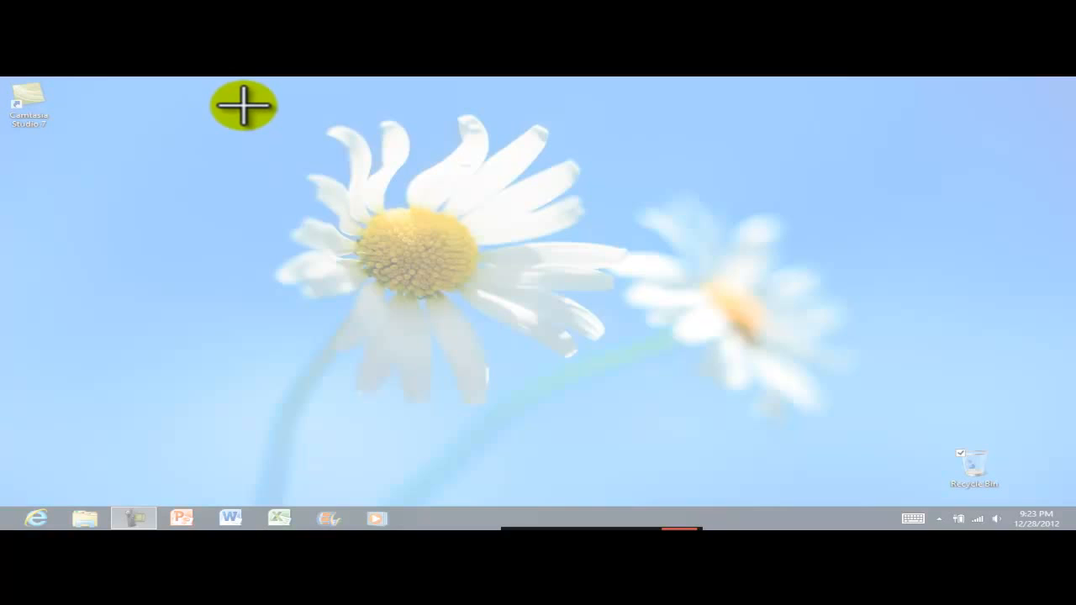
drag(233, 108, 639, 414)
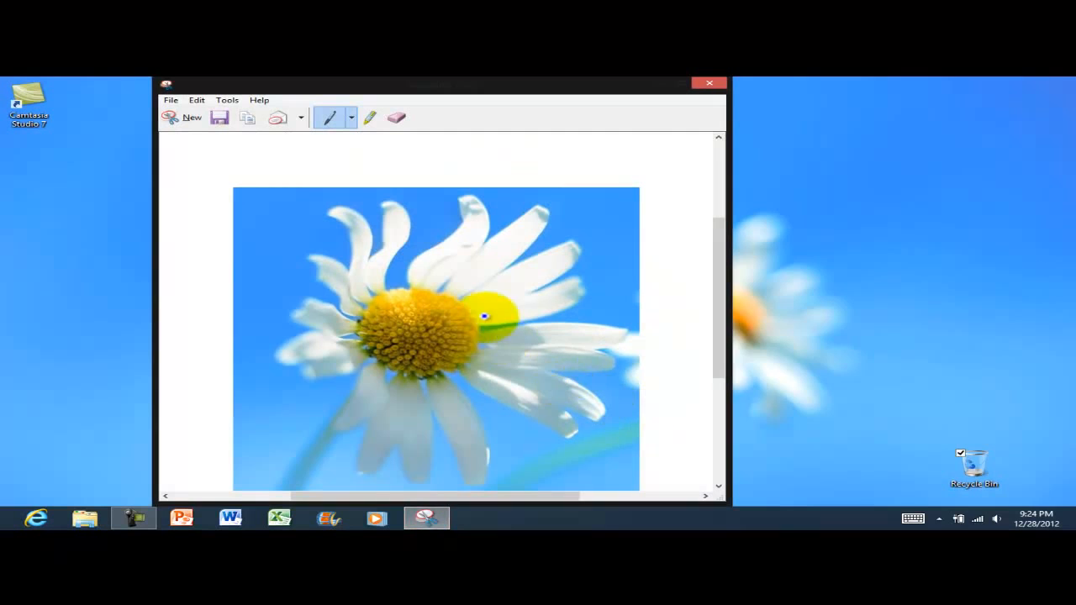
Use File > Save As to store the snip on the Desktop under the name 'Desktop'
scroll(504, 291, down, 2)
scroll(528, 310, up, 2)
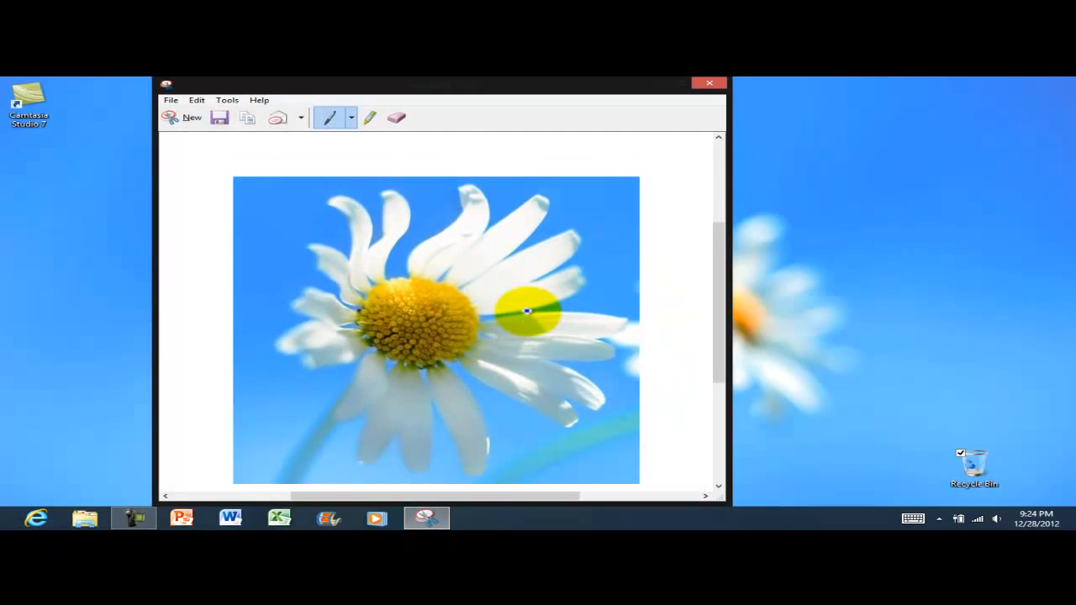
scroll(529, 303, down, 1)
scroll(529, 301, up, 3)
scroll(533, 305, down, 2)
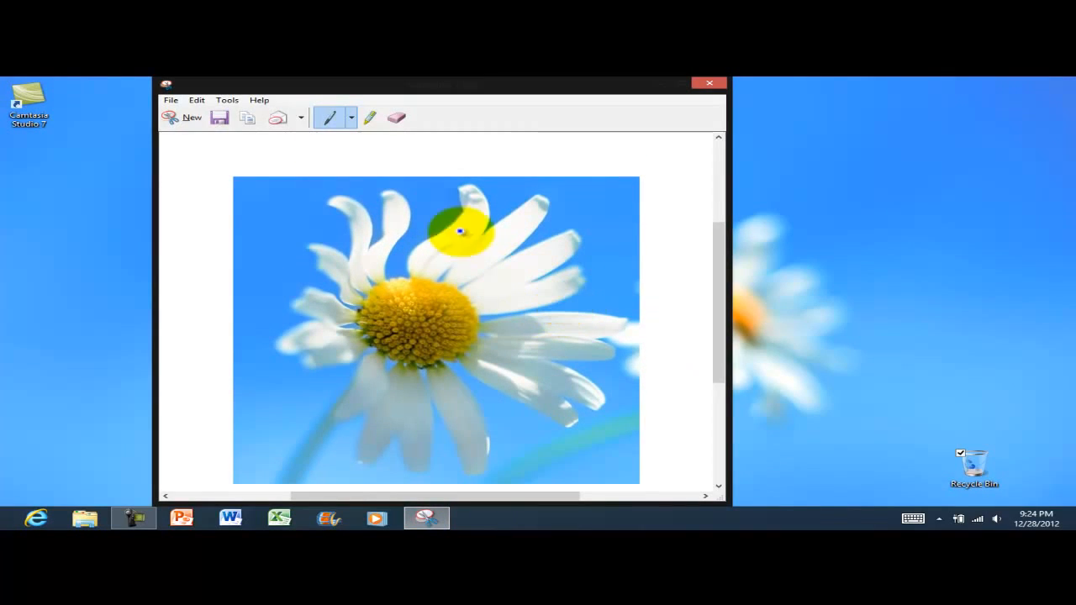
click(171, 100)
click(105, 133)
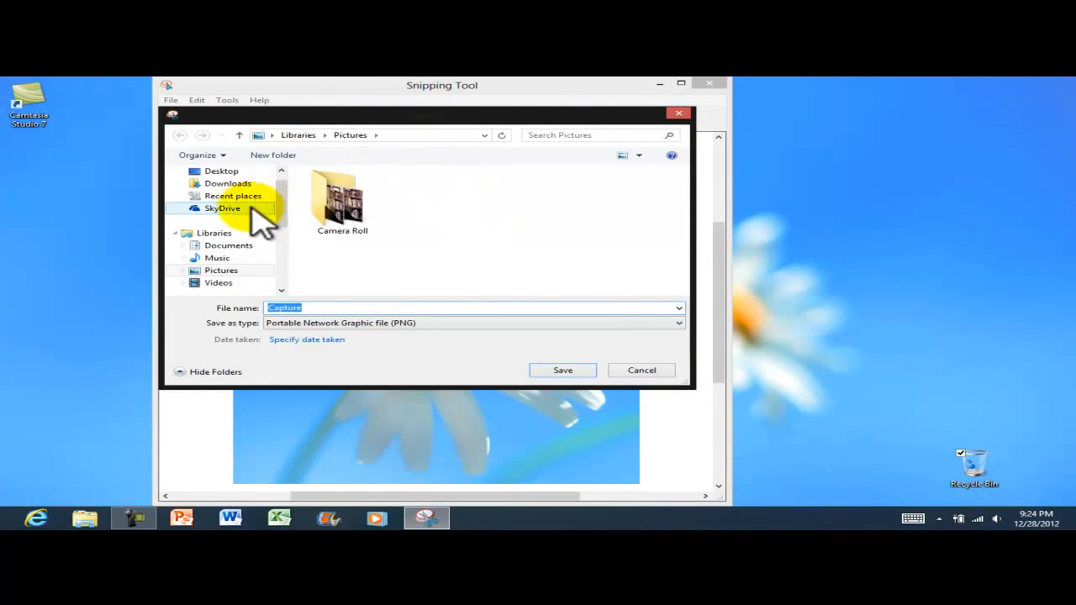
click(222, 170)
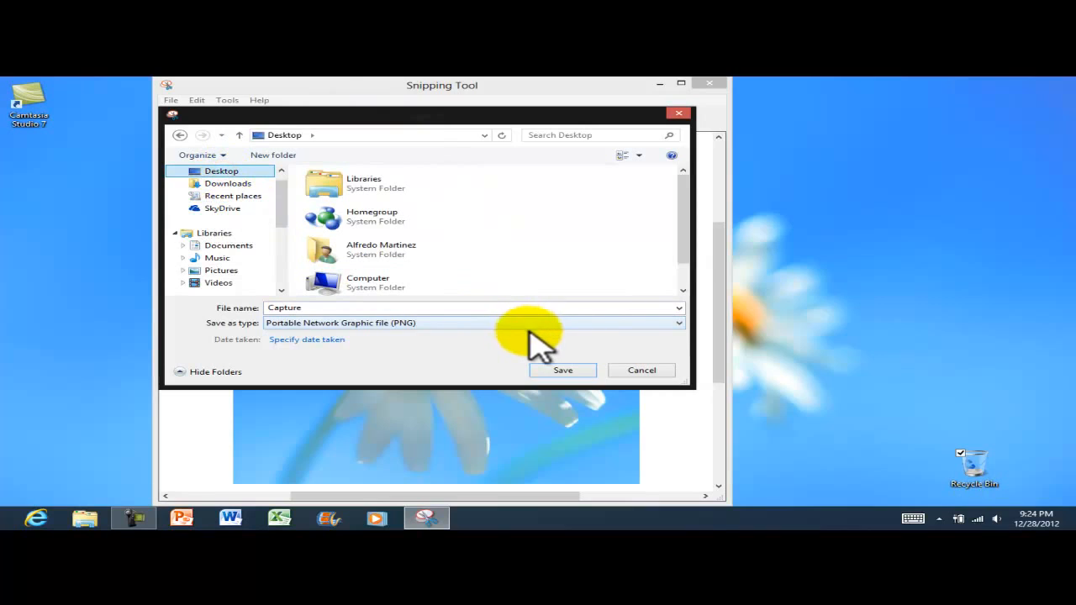
click(324, 308)
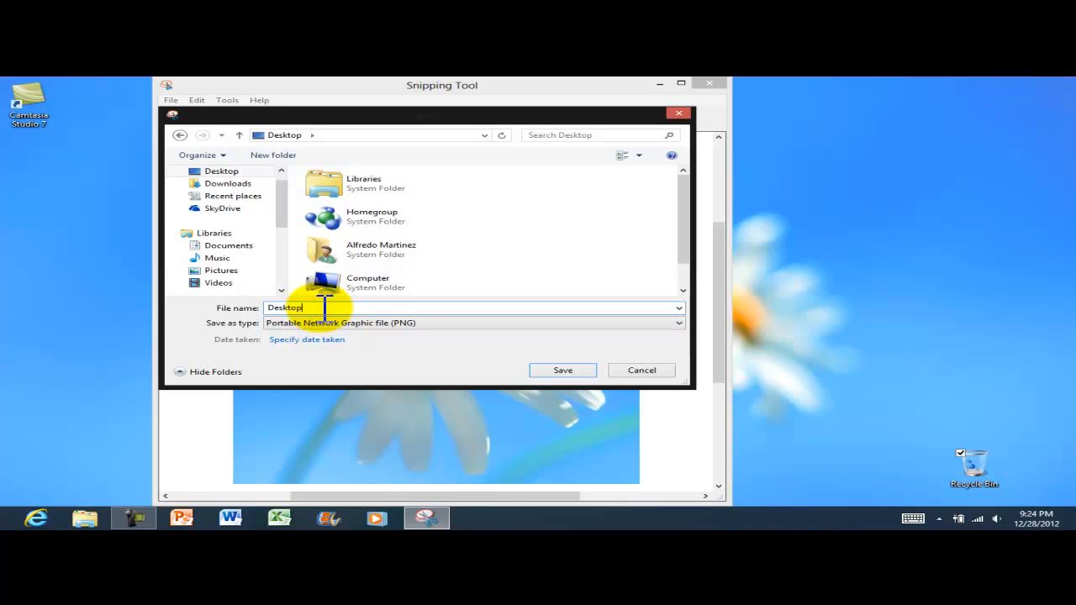
text(Desktop)
click(562, 370)
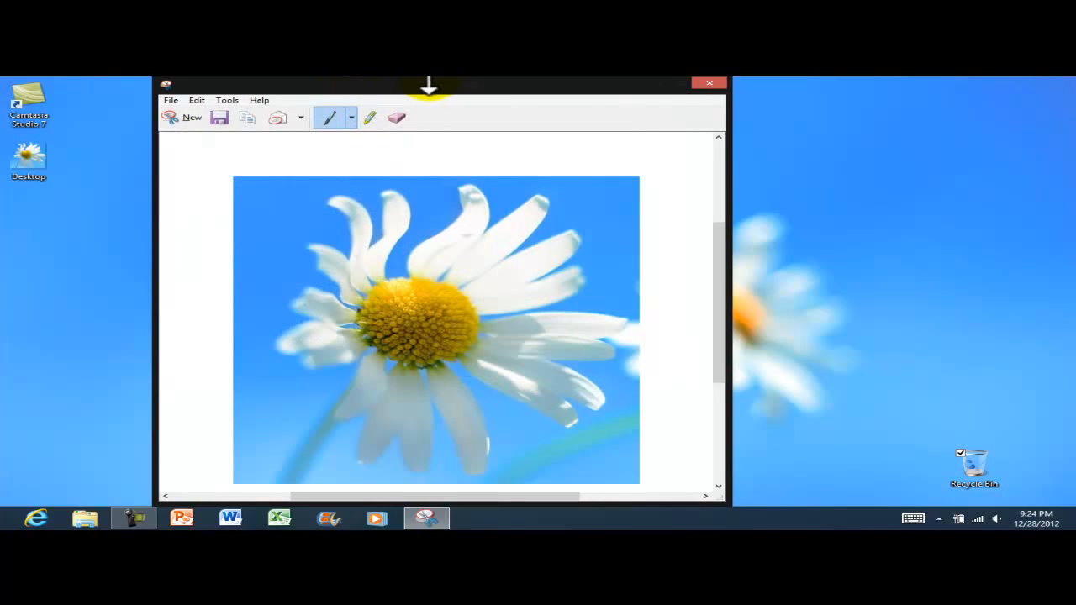
click(171, 100)
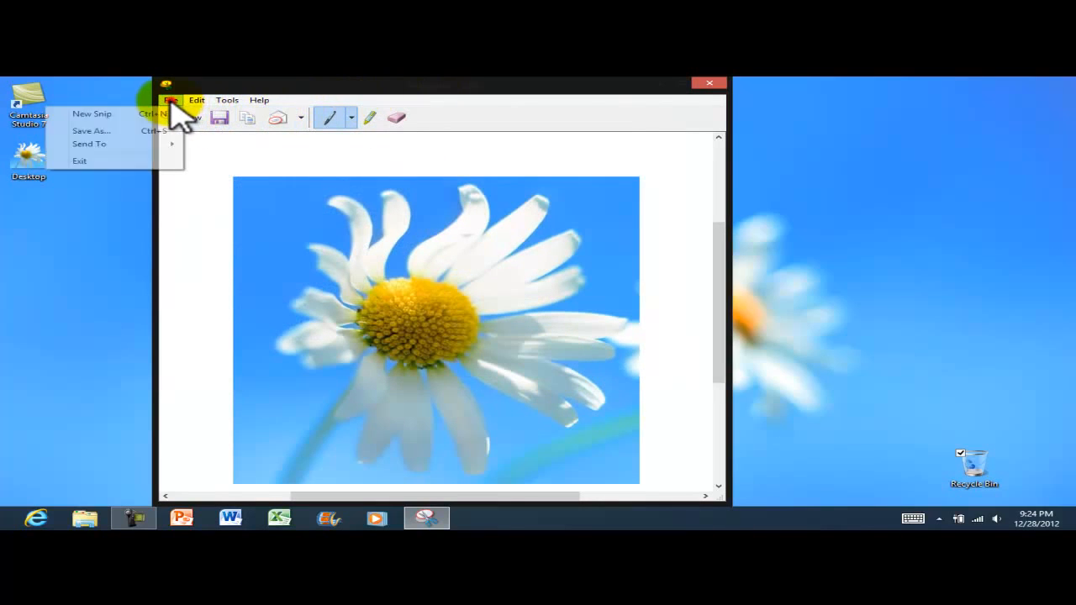
Exit Snipping Tool, open the saved Desktop image in Photos, then close Photos
click(104, 162)
click(29, 165)
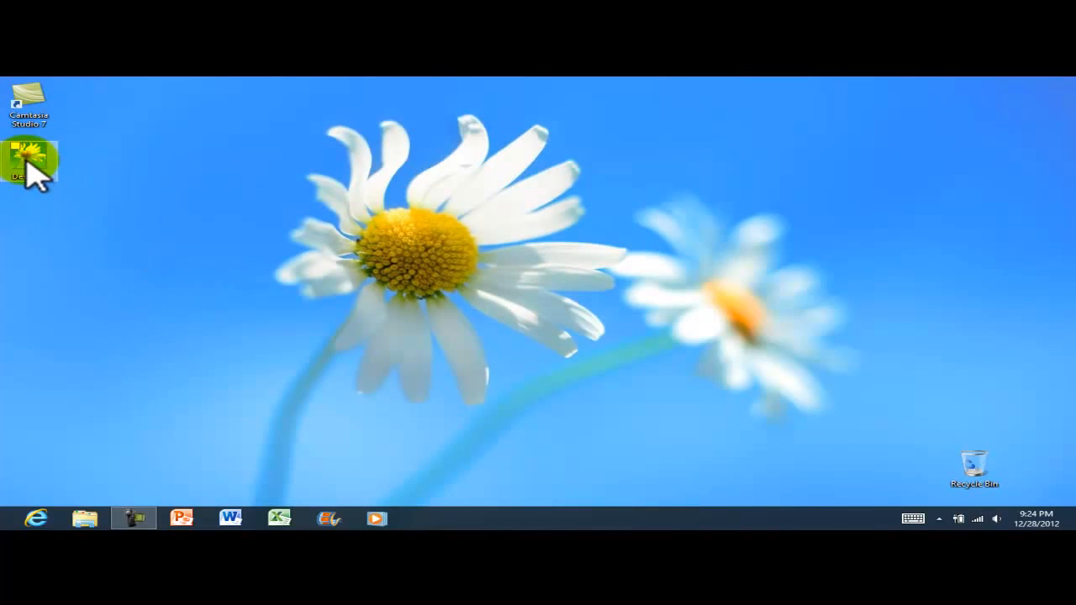
double_click(30, 164)
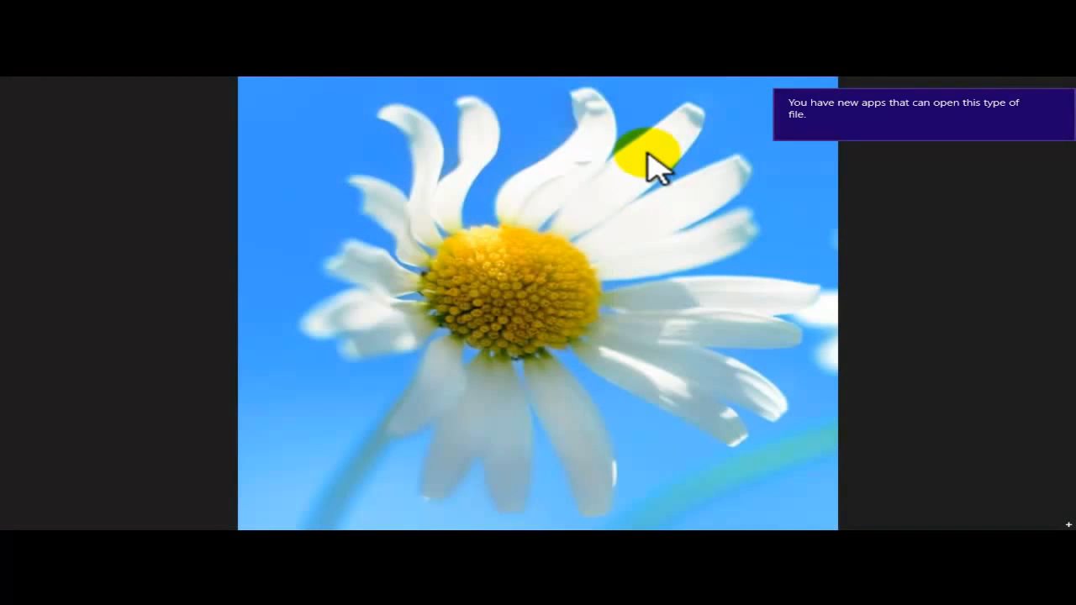
drag(548, 85, 550, 481)
drag(516, 84, 454, 515)
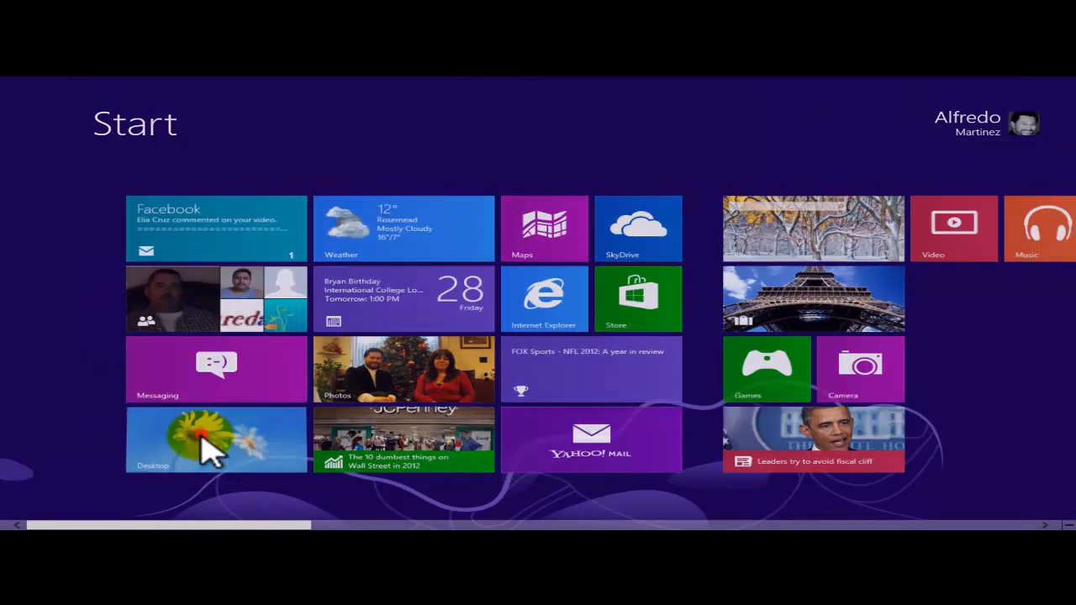
Open the Desktop image in Windows Photo Viewer from its context menu, then close it
click(206, 450)
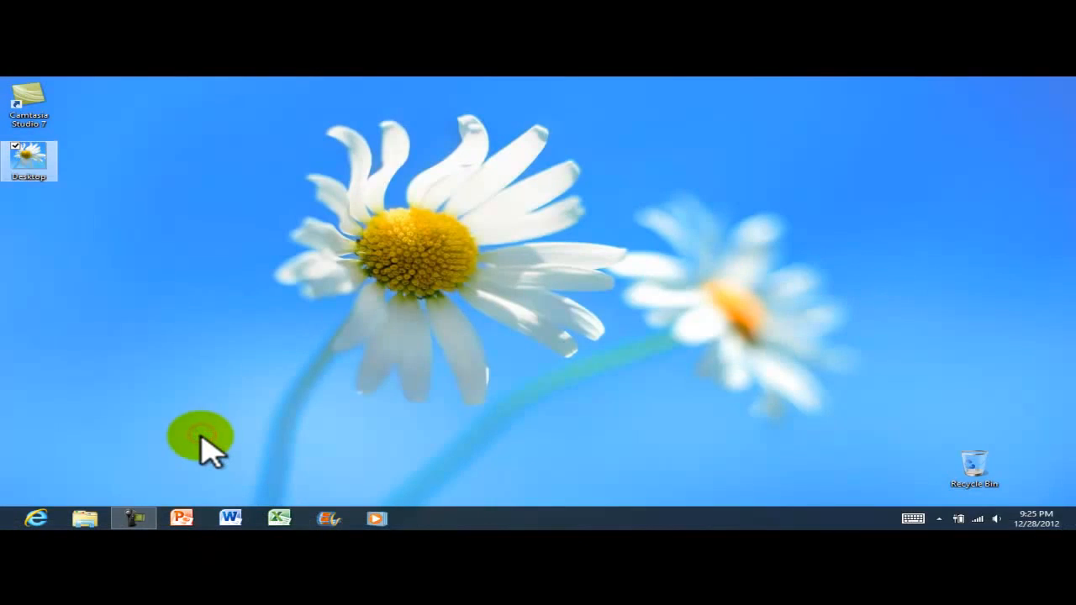
right_click(38, 172)
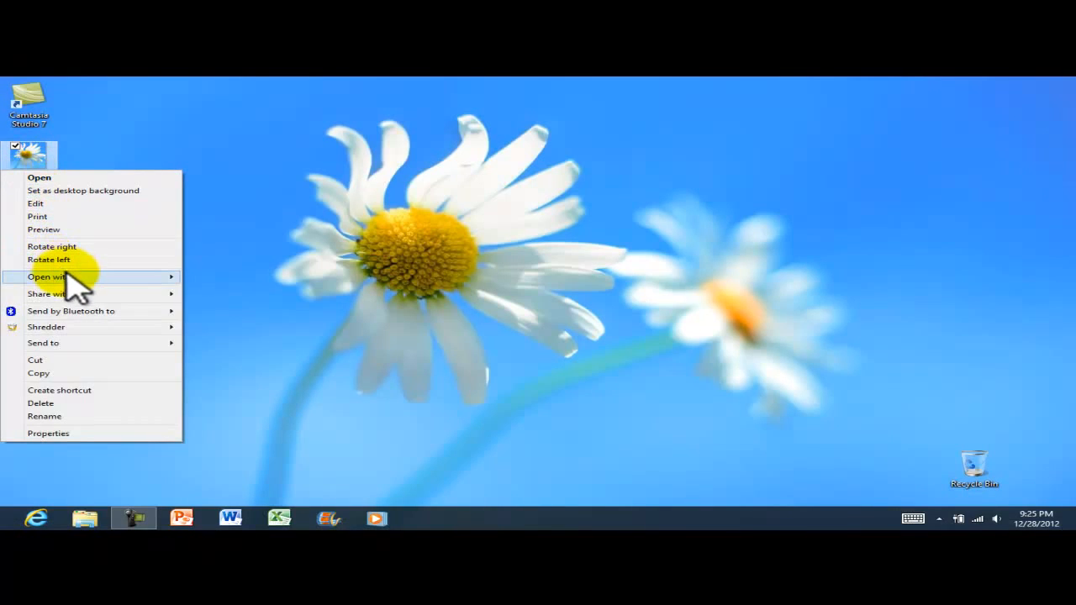
mouse_move(71, 277)
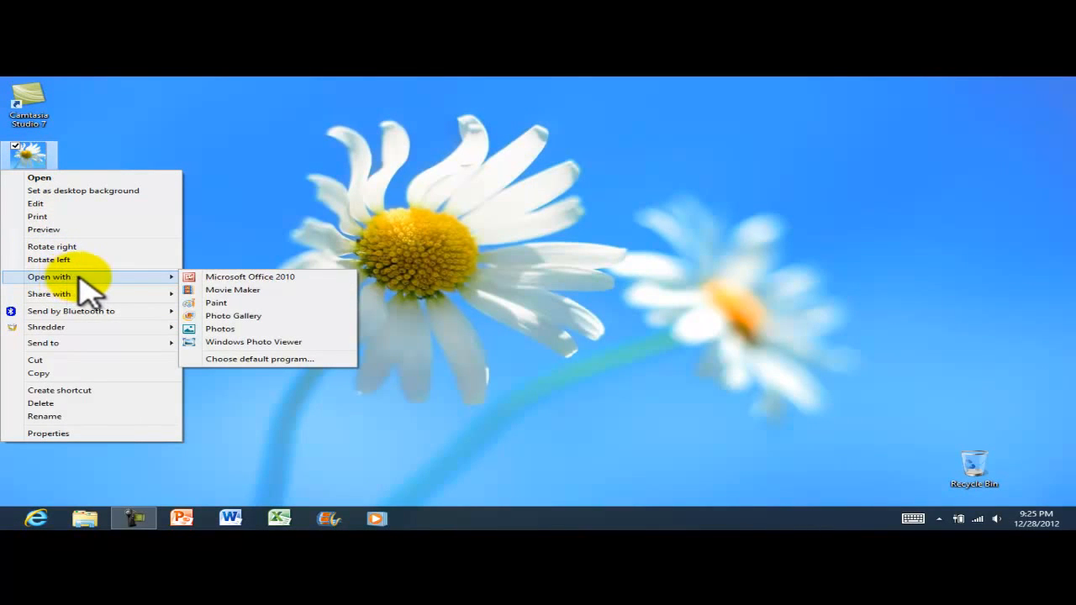
click(319, 180)
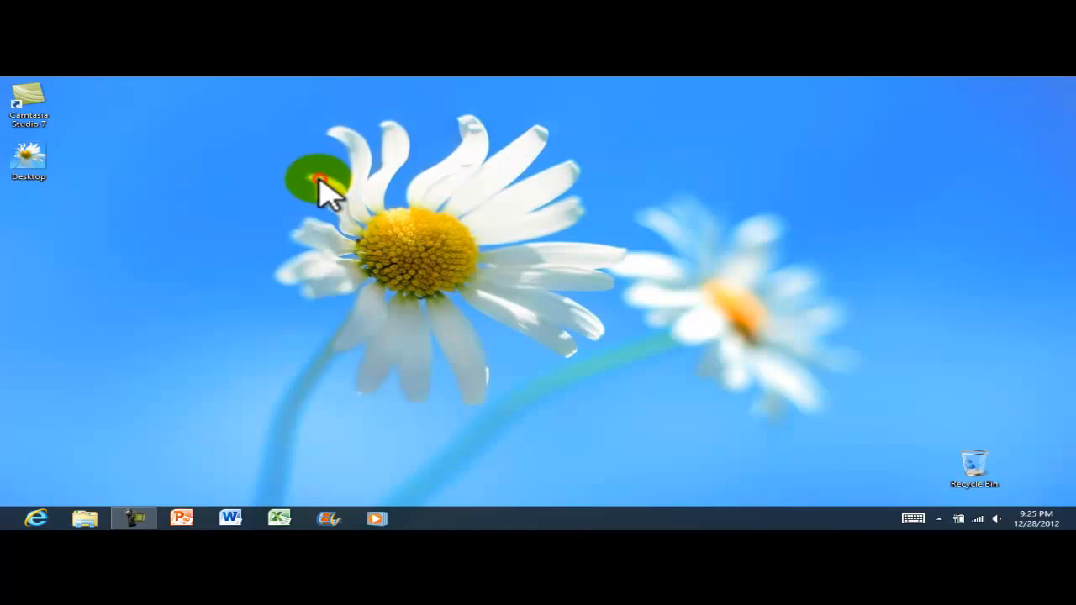
click(27, 160)
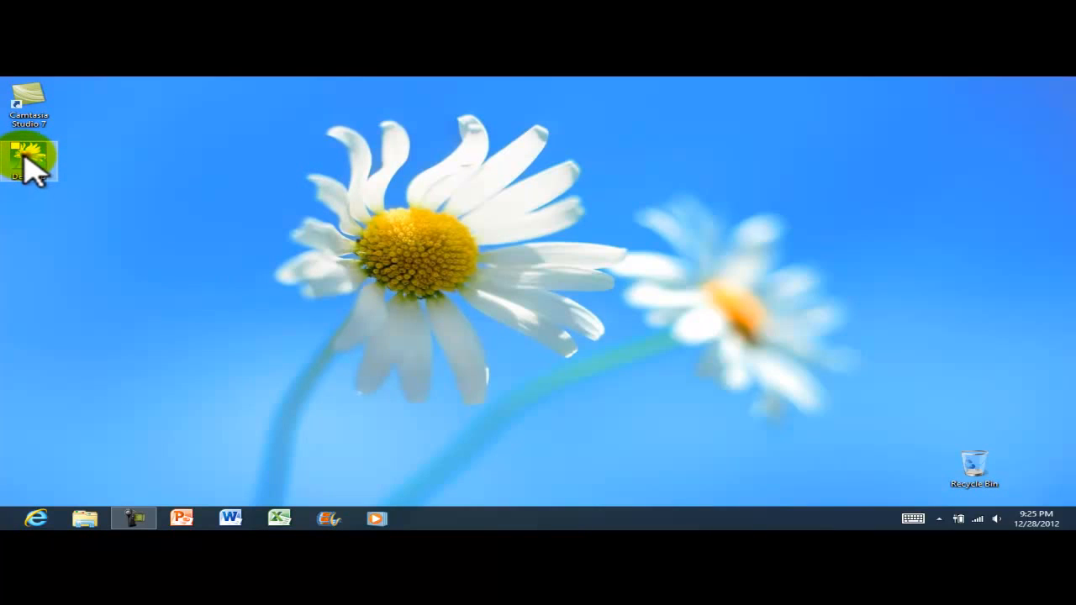
right_click(32, 172)
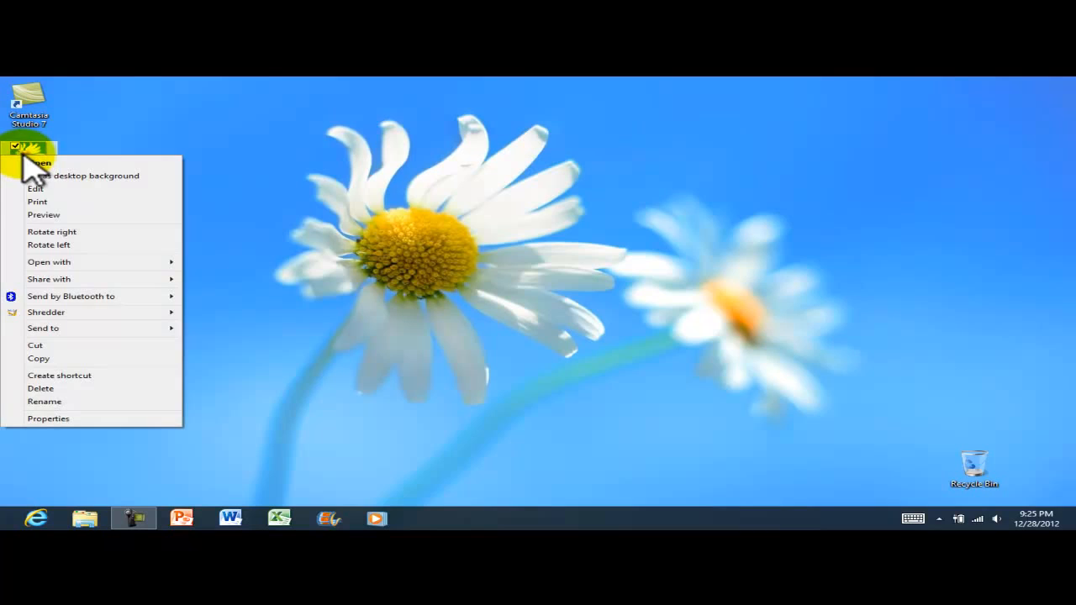
mouse_move(112, 264)
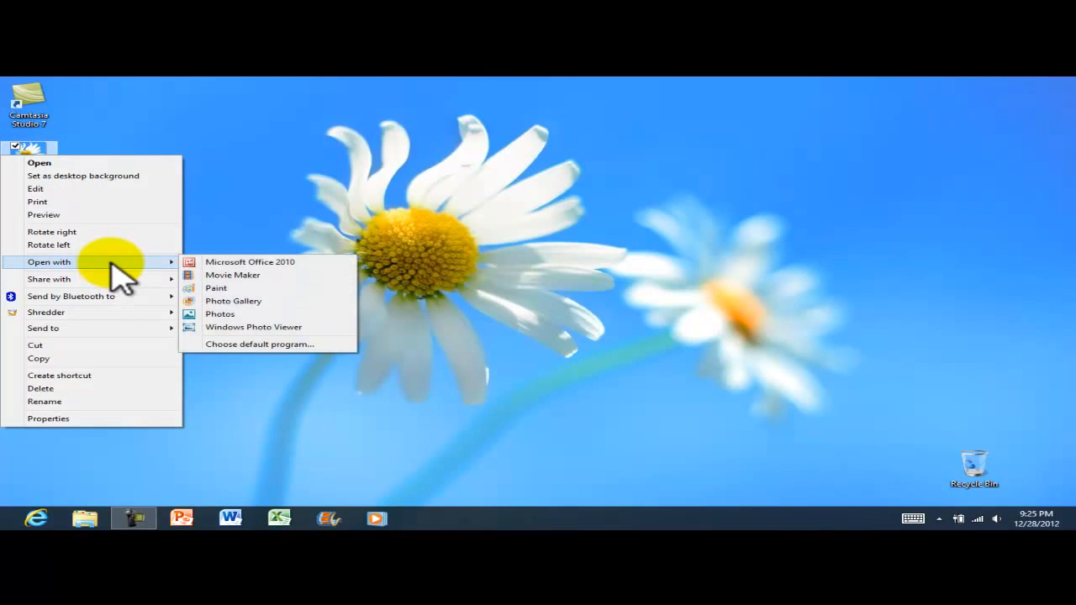
click(257, 328)
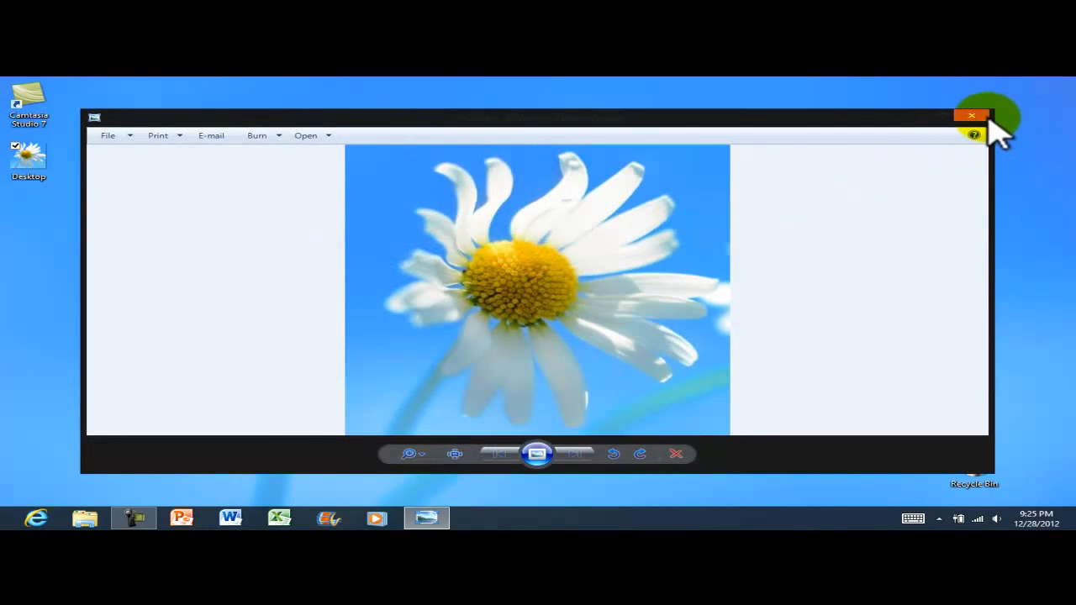
click(972, 116)
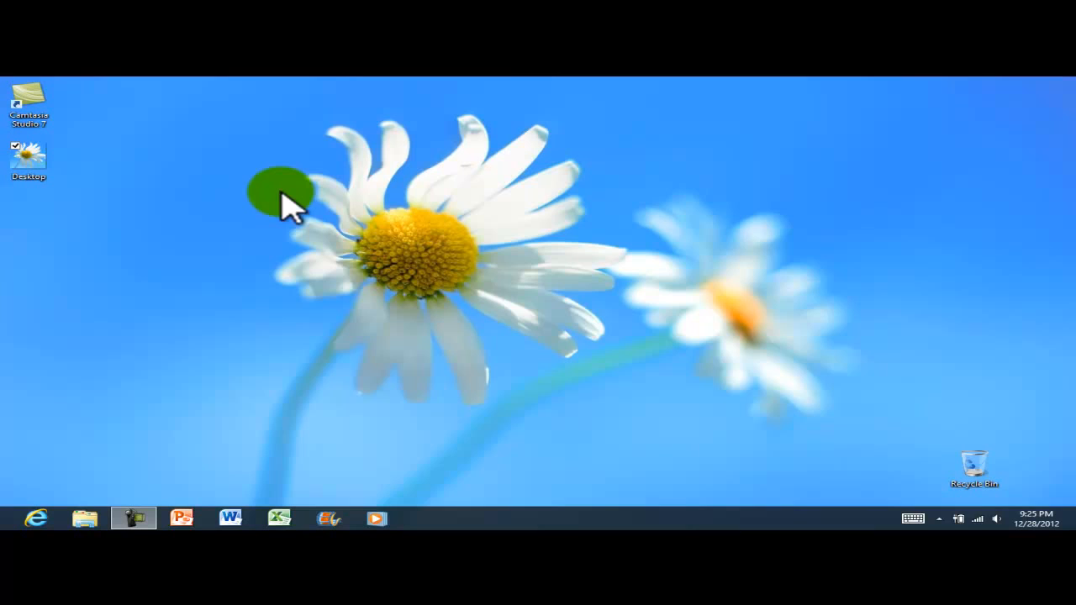
Open a blank Word document and load Google Maps in Internet Explorer
click(232, 518)
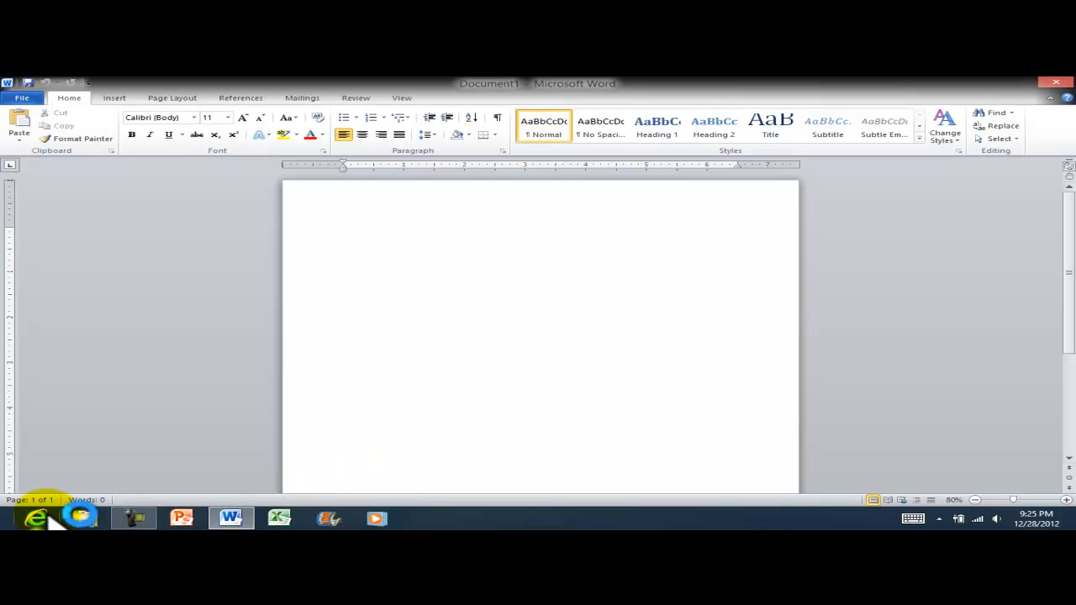
click(37, 518)
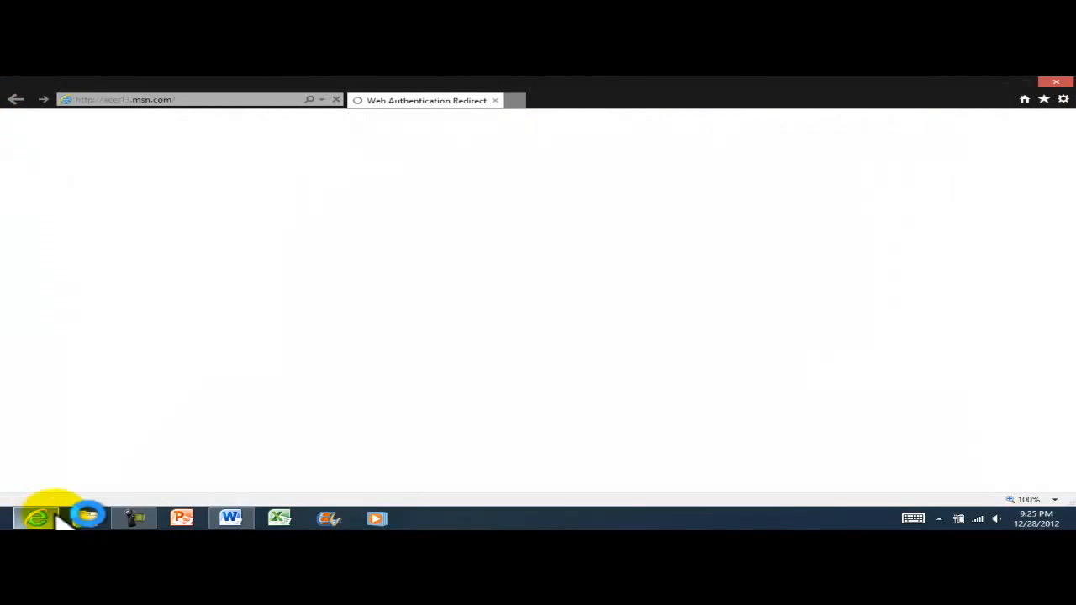
click(223, 99)
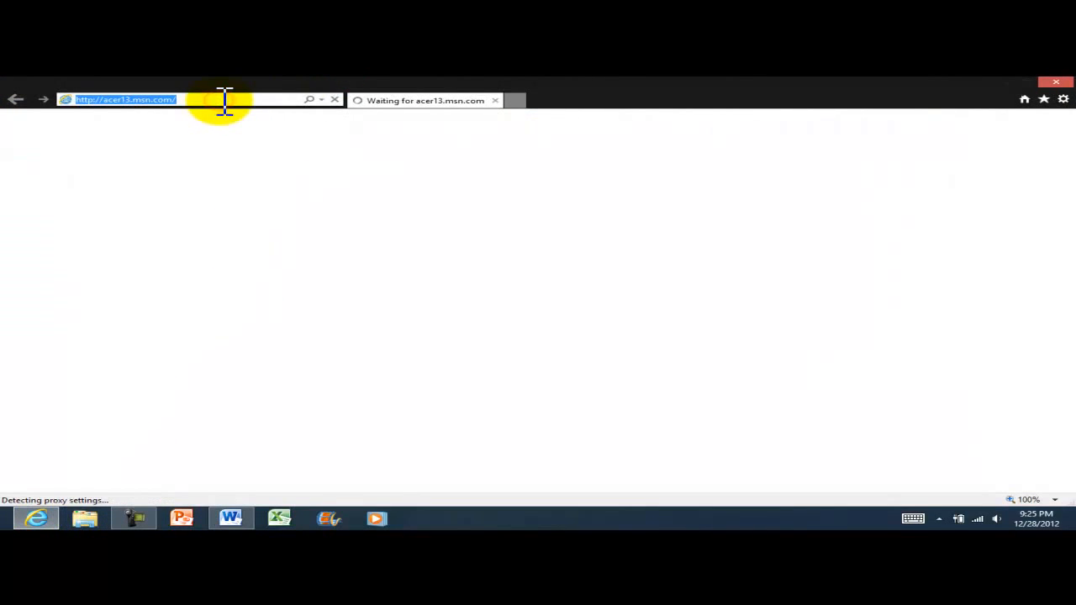
text(google)
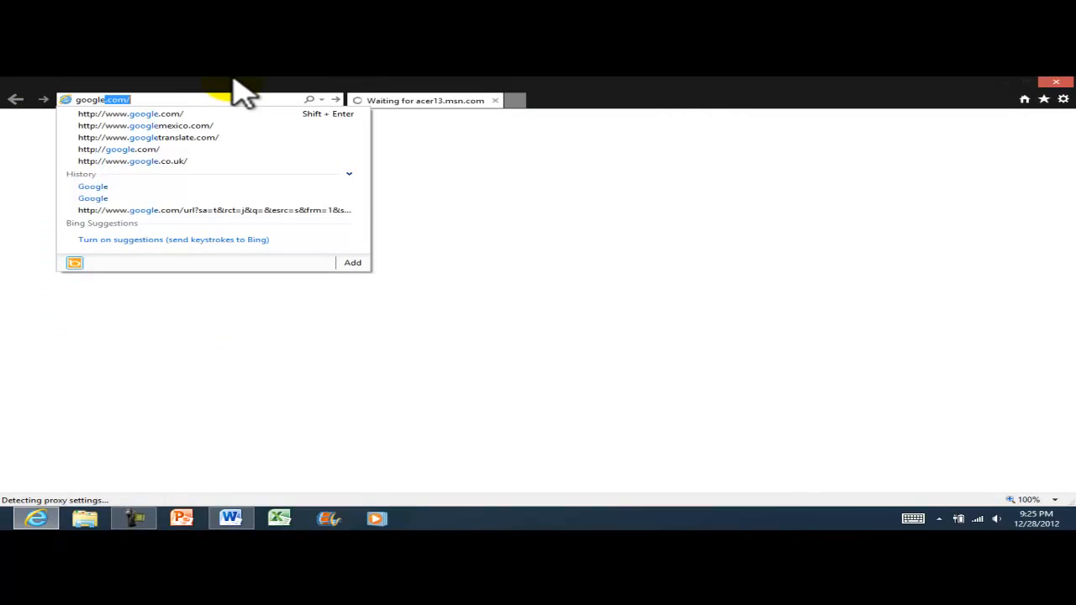
text(maps)
key(Return)
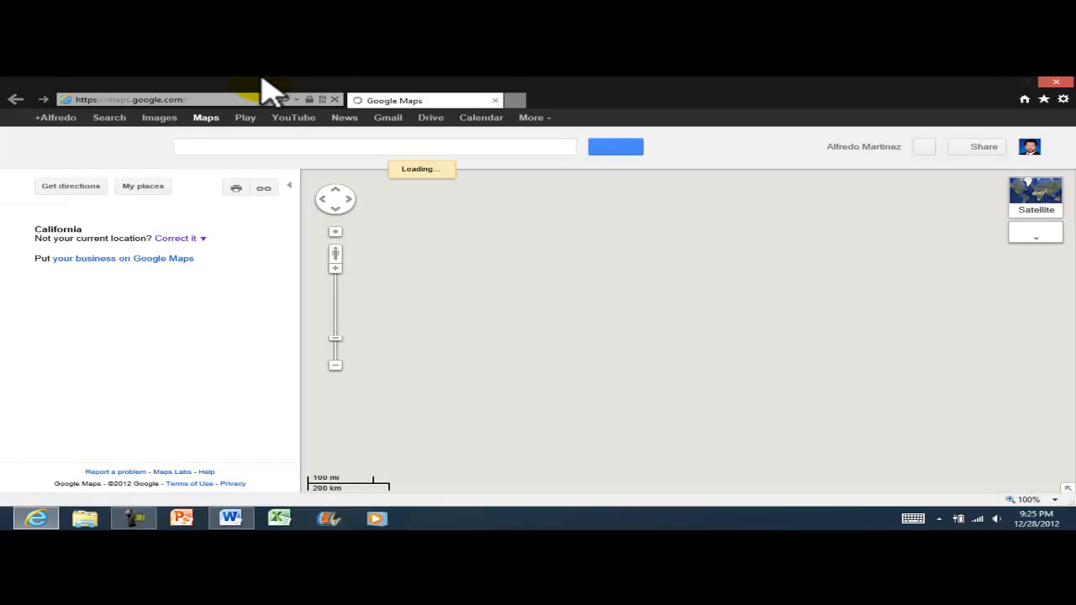
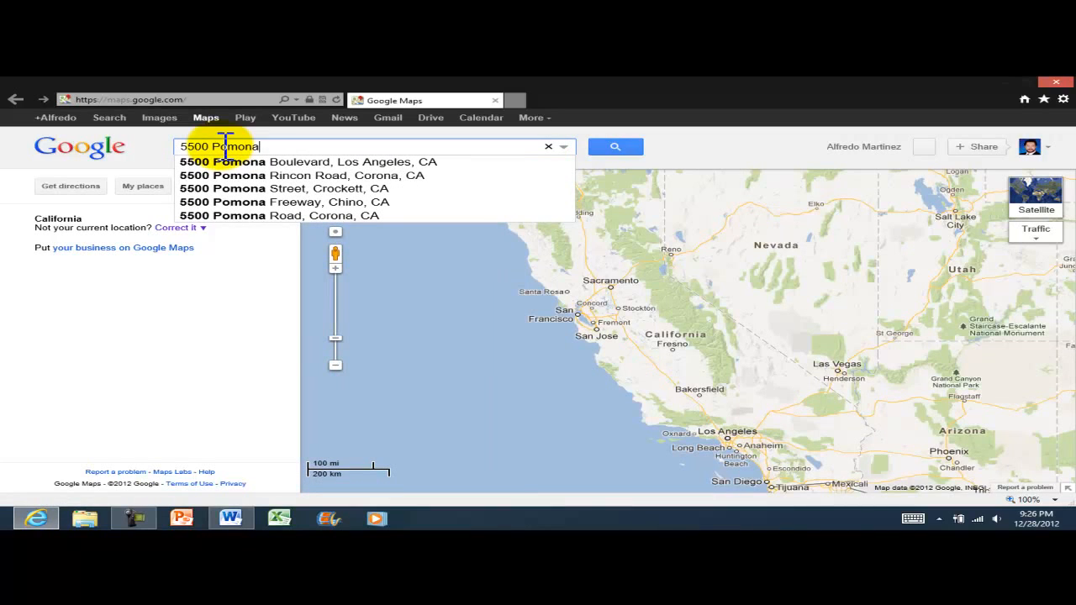
click(303, 163)
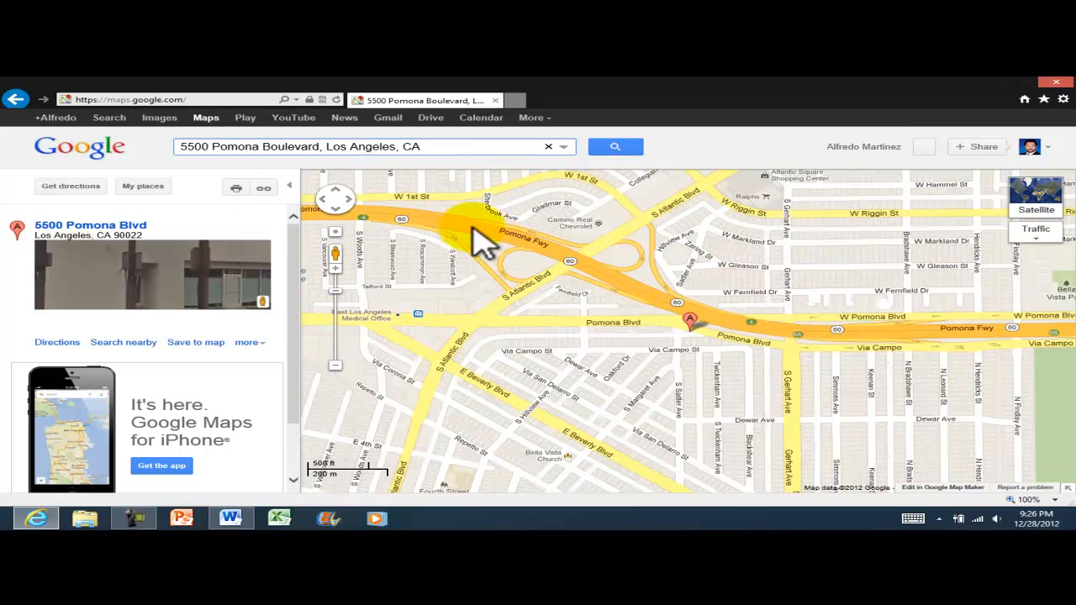
click(336, 366)
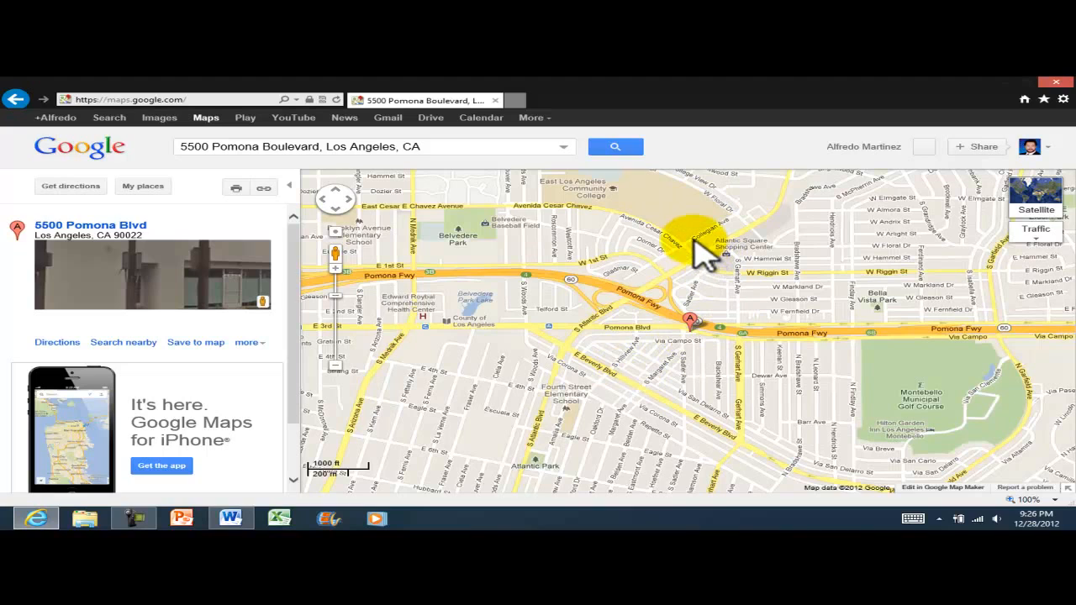
click(236, 518)
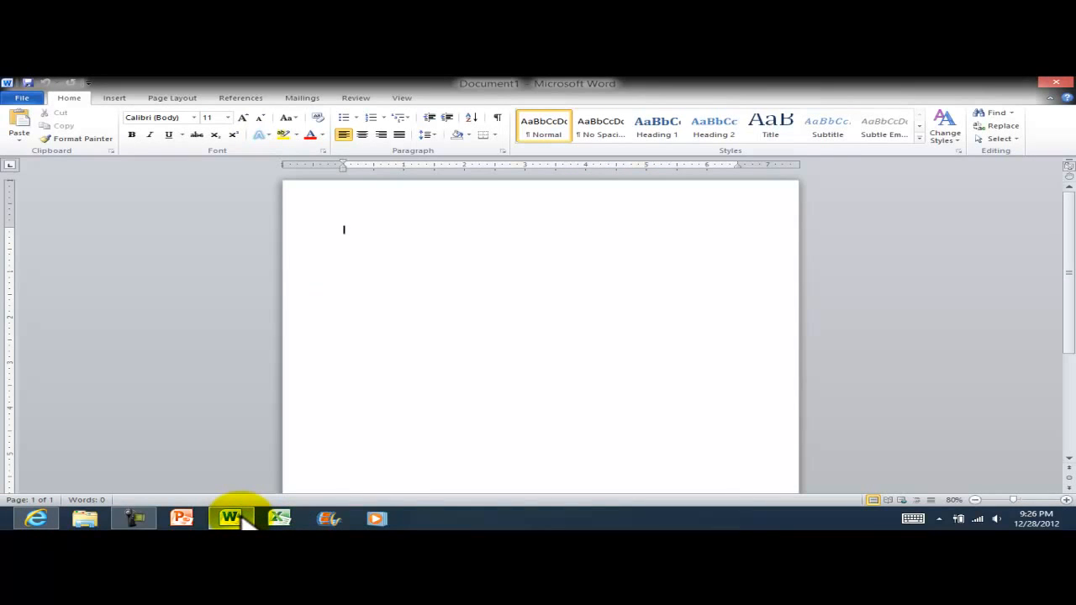
click(47, 519)
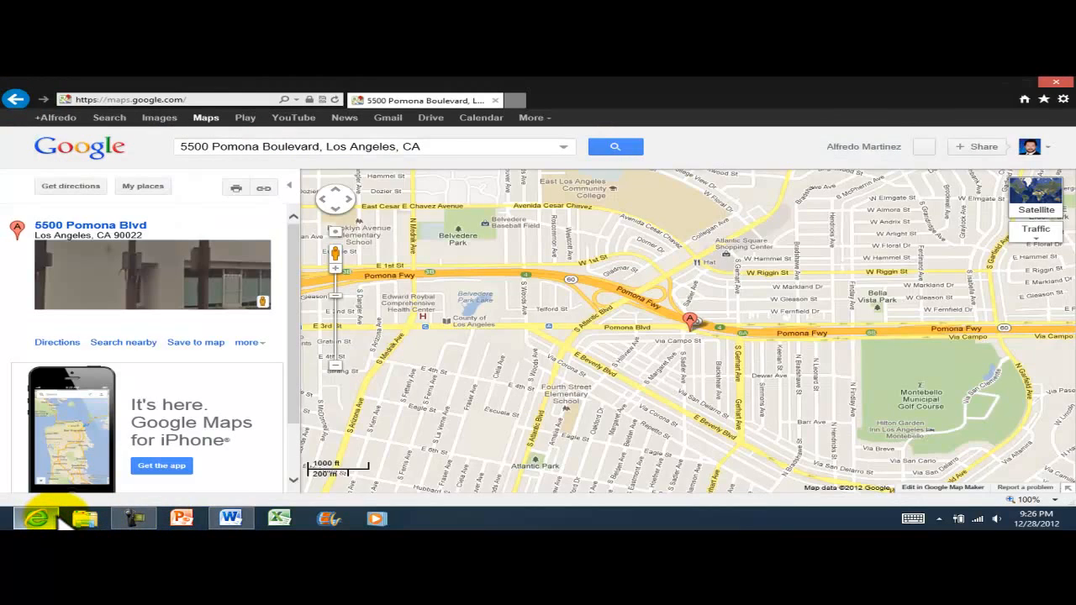
Search 'sn' on the Start screen to relaunch Snipping Tool, move it over the map, and start a snip
click(61, 525)
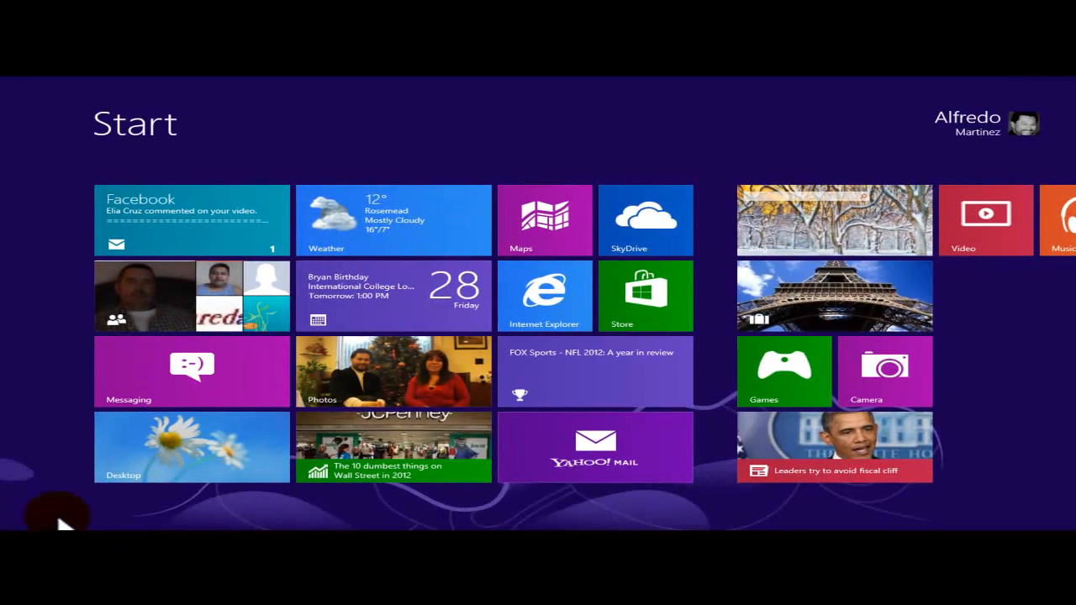
text(sni)
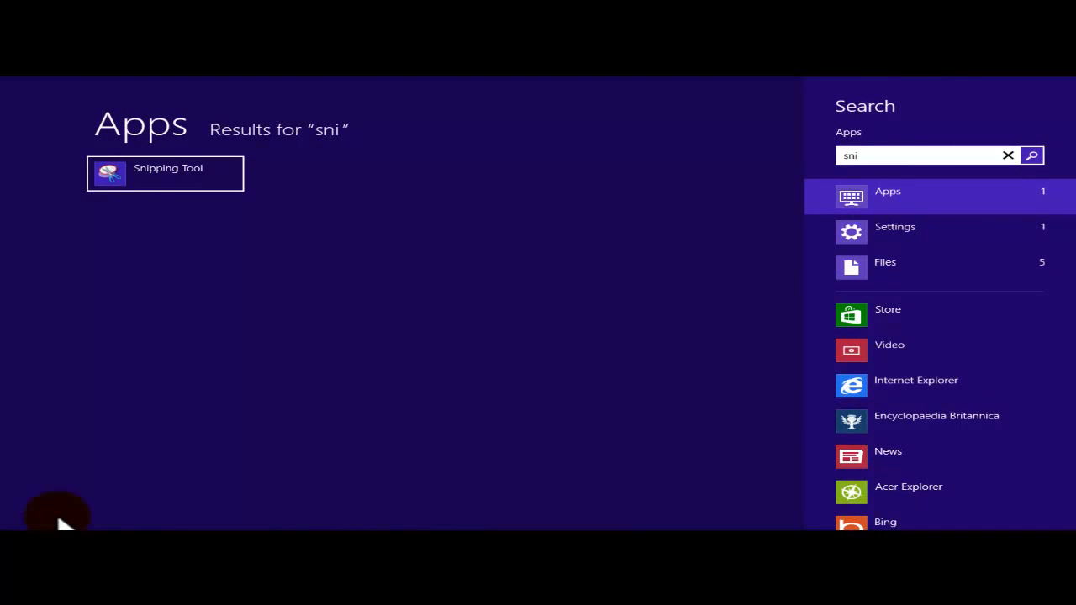
click(206, 185)
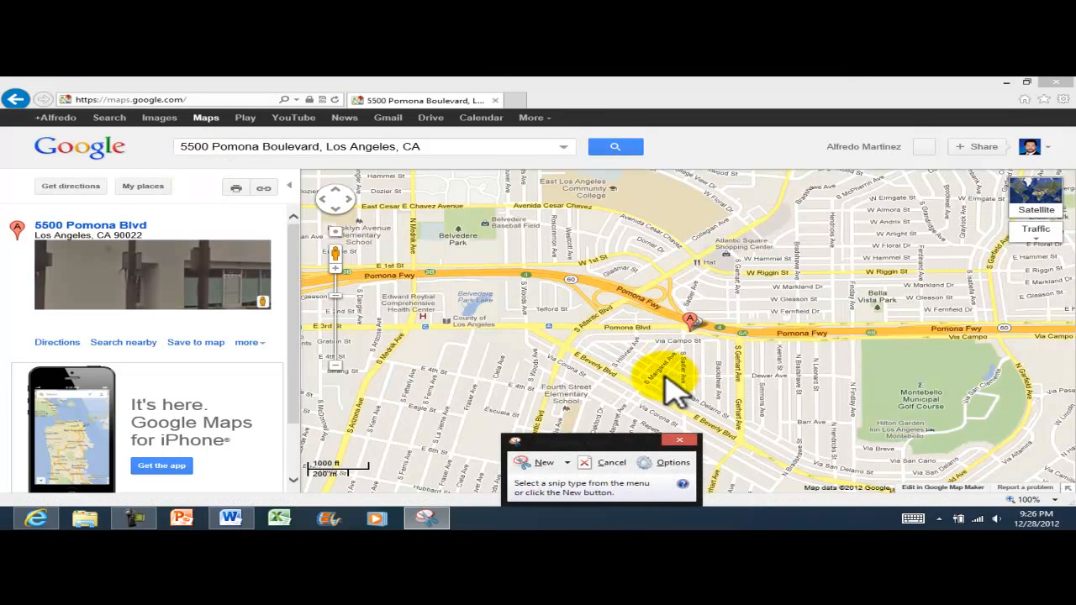
drag(575, 442, 104, 410)
click(78, 426)
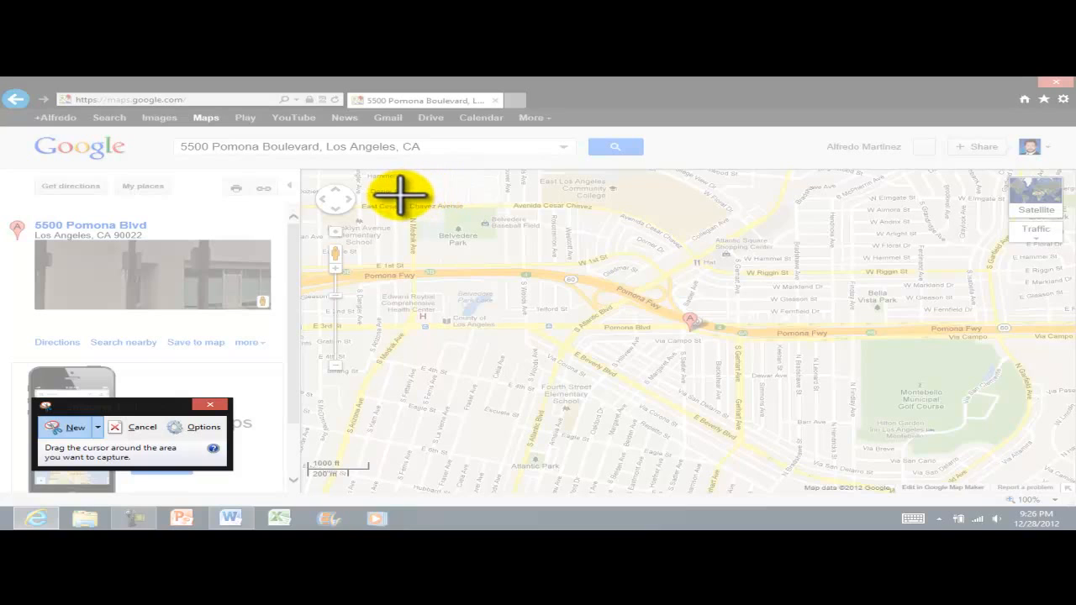
Snip the map around the A marker and circle the marker with the Red Pen
drag(358, 191, 997, 451)
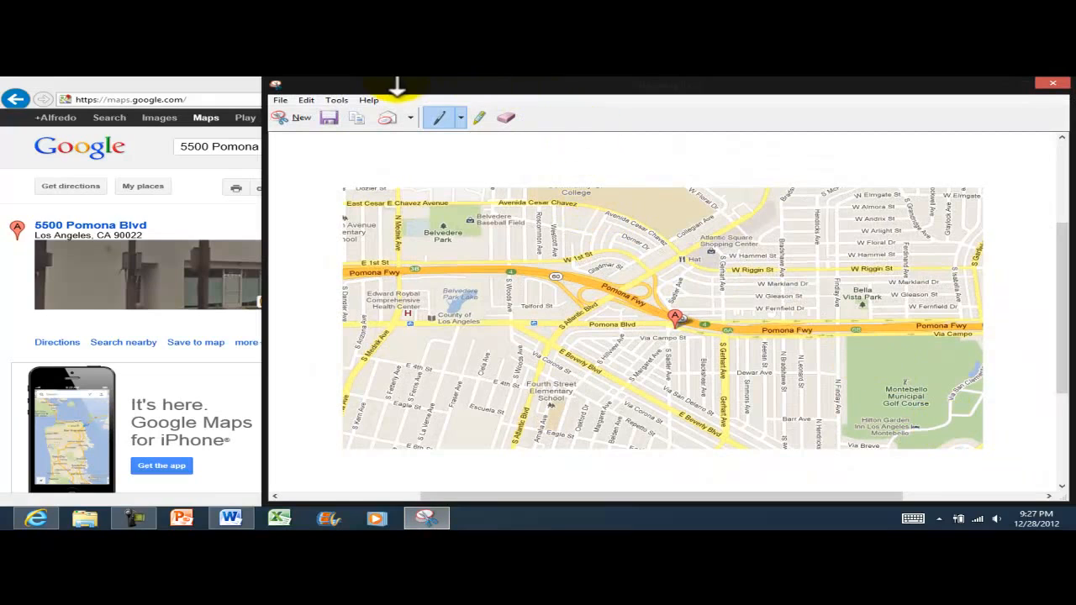
click(458, 120)
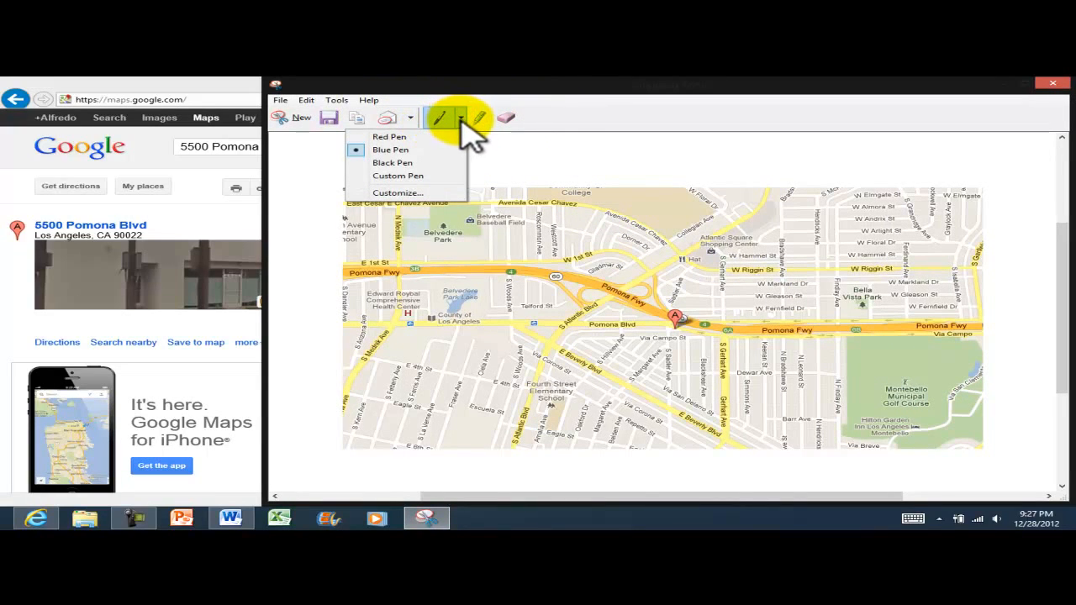
click(461, 121)
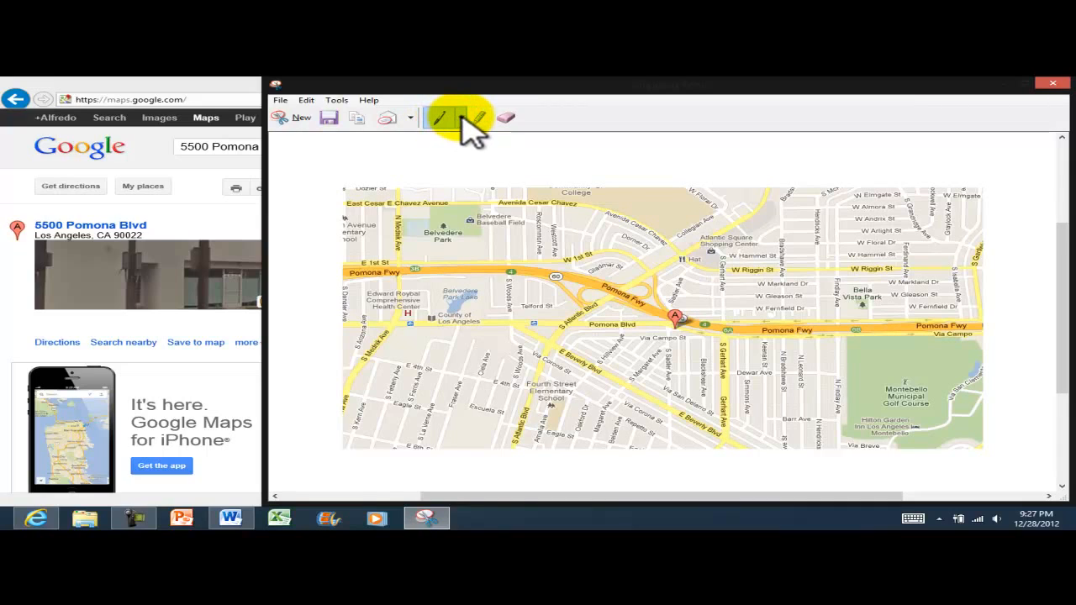
click(460, 120)
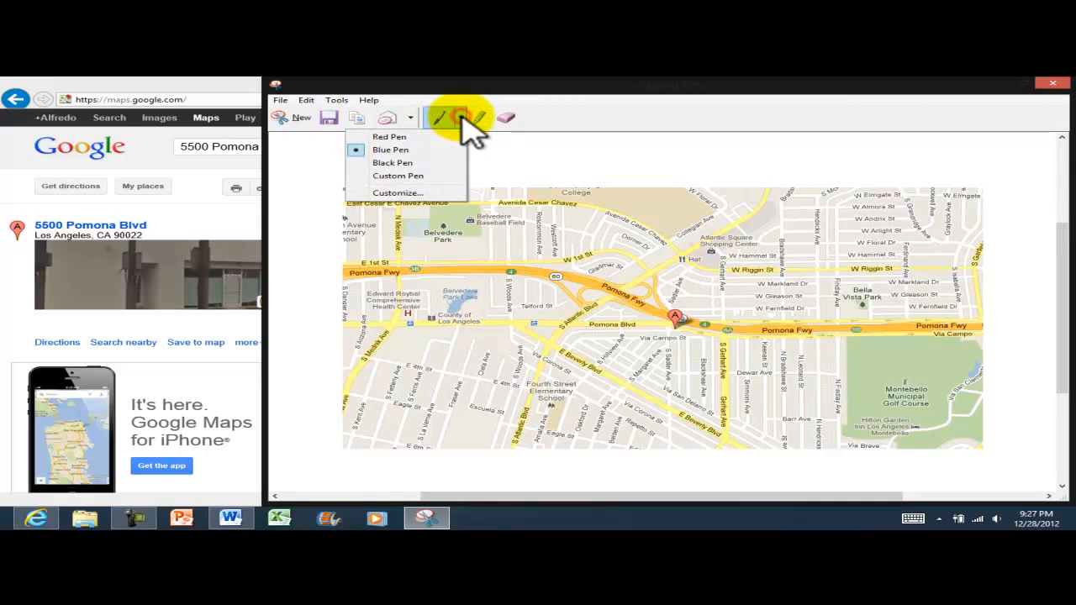
click(391, 137)
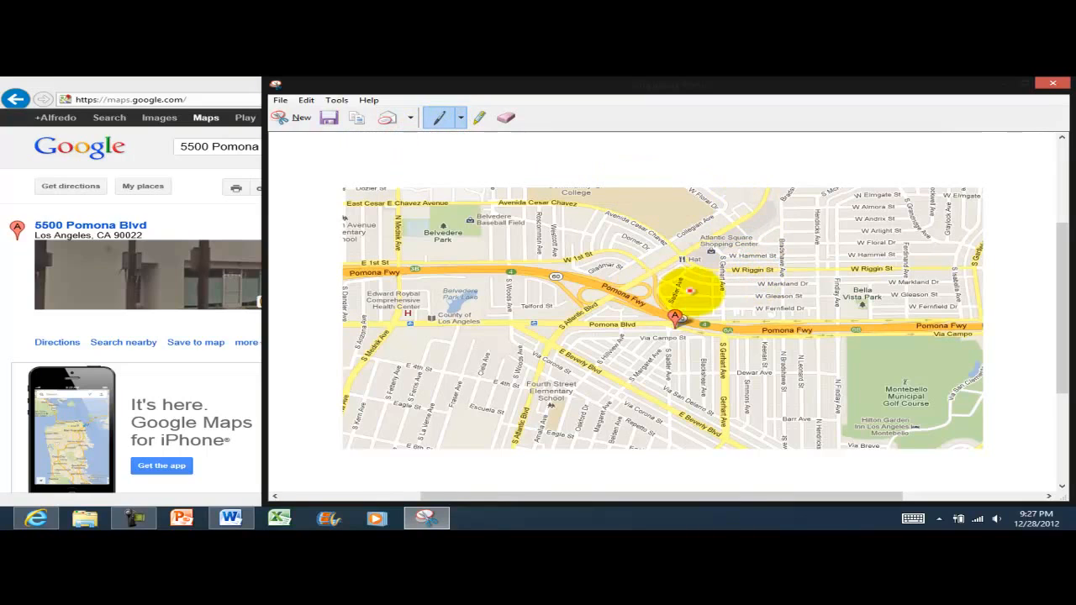
mouse_move(696, 296)
mouse_down()
mouse_move(619, 324)
mouse_move(745, 361)
mouse_move(701, 295)
mouse_move(655, 291)
mouse_up()
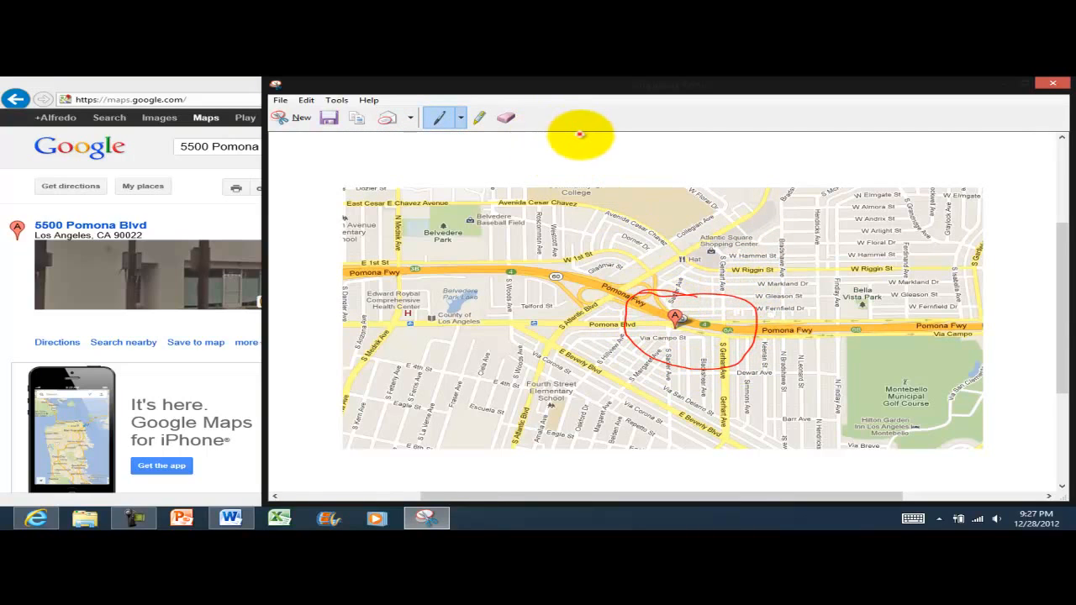
Highlight Pomona Fwy, then erase both the red circle and the highlight
click(479, 118)
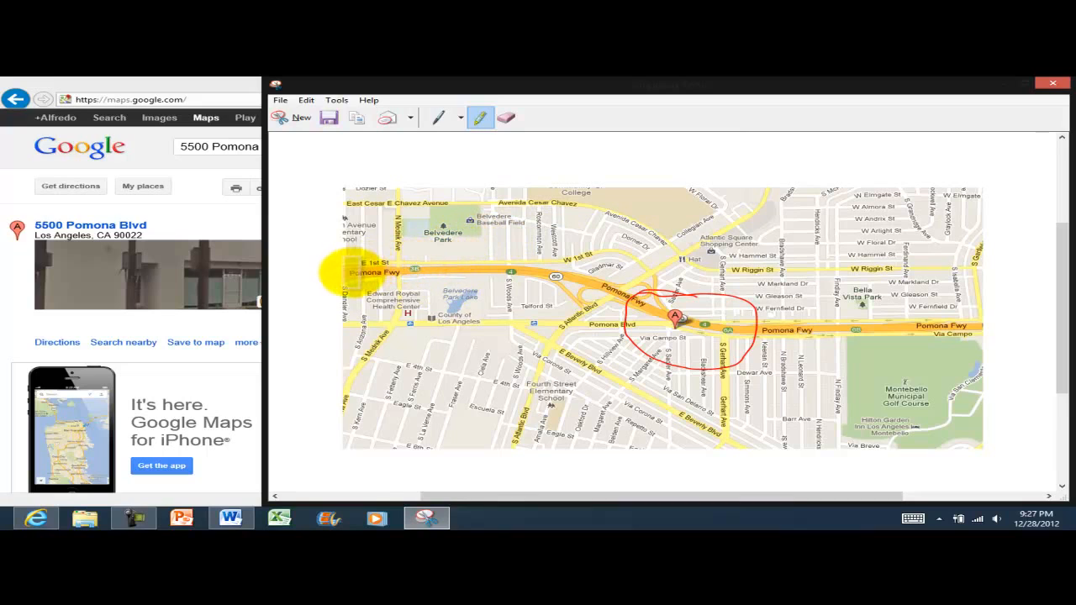
mouse_move(349, 273)
mouse_down()
mouse_move(538, 276)
mouse_move(682, 320)
mouse_move(992, 321)
mouse_up()
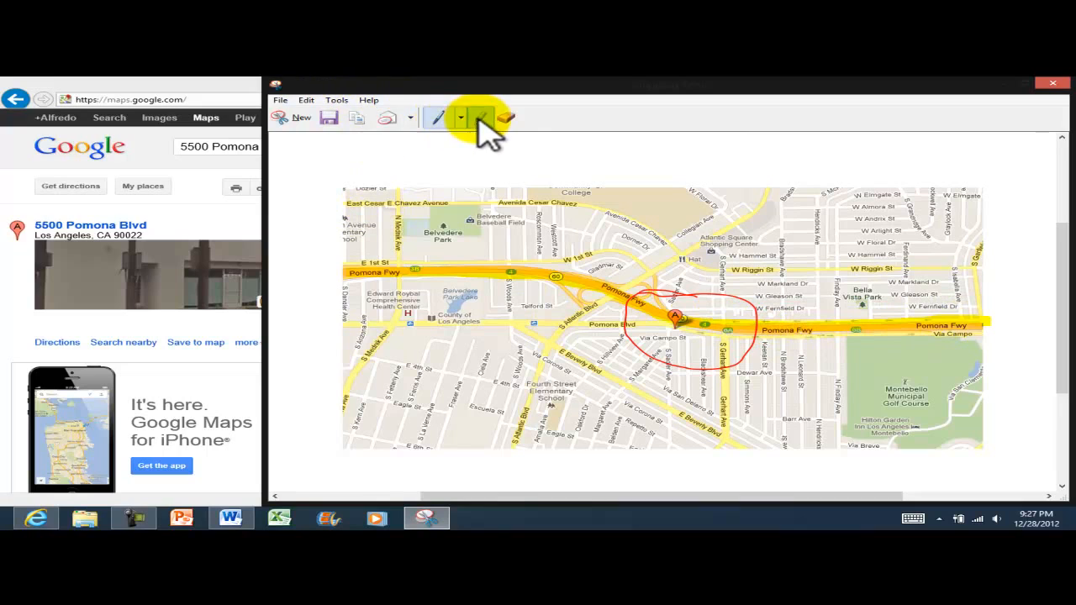
click(507, 119)
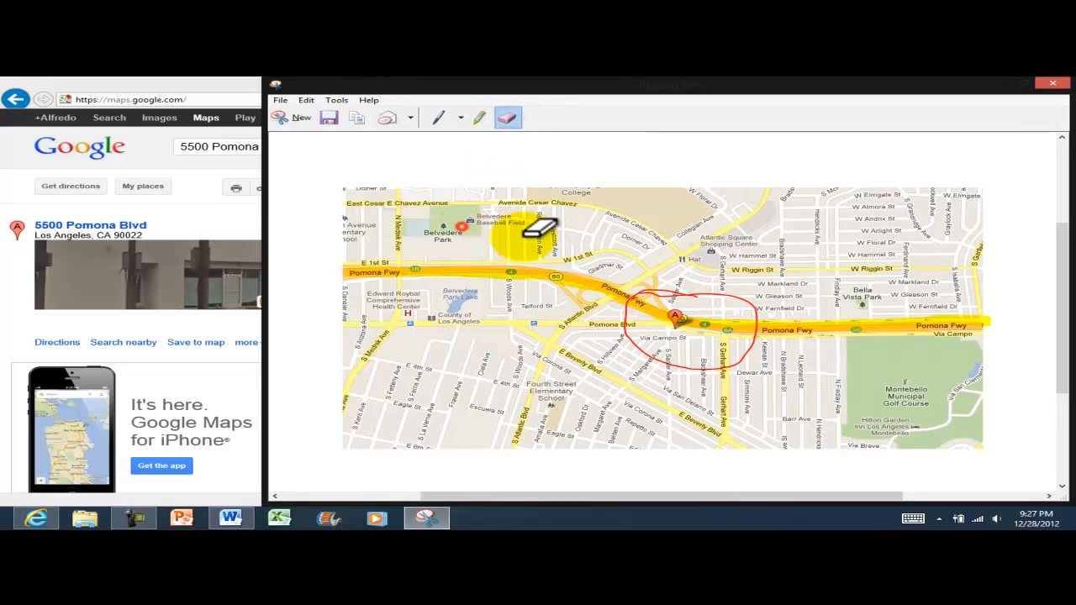
click(664, 290)
drag(664, 290, 684, 272)
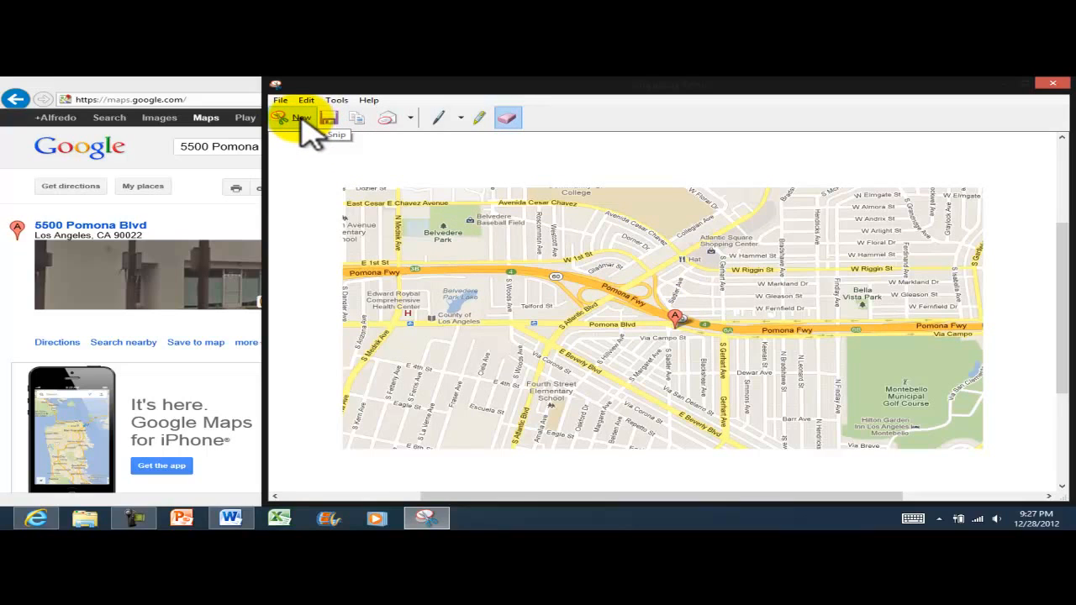
click(462, 118)
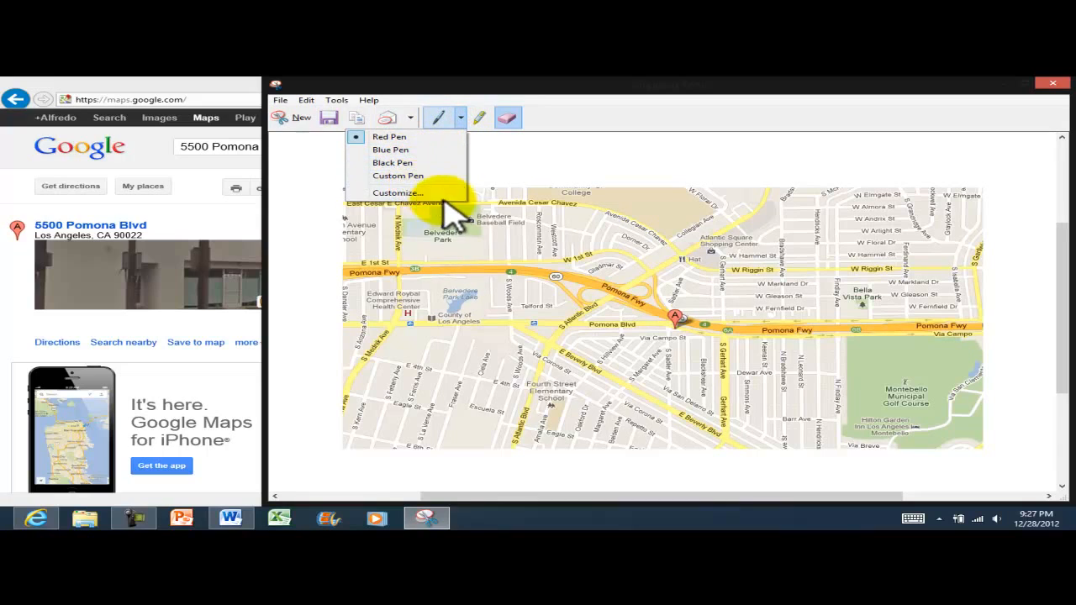
click(388, 136)
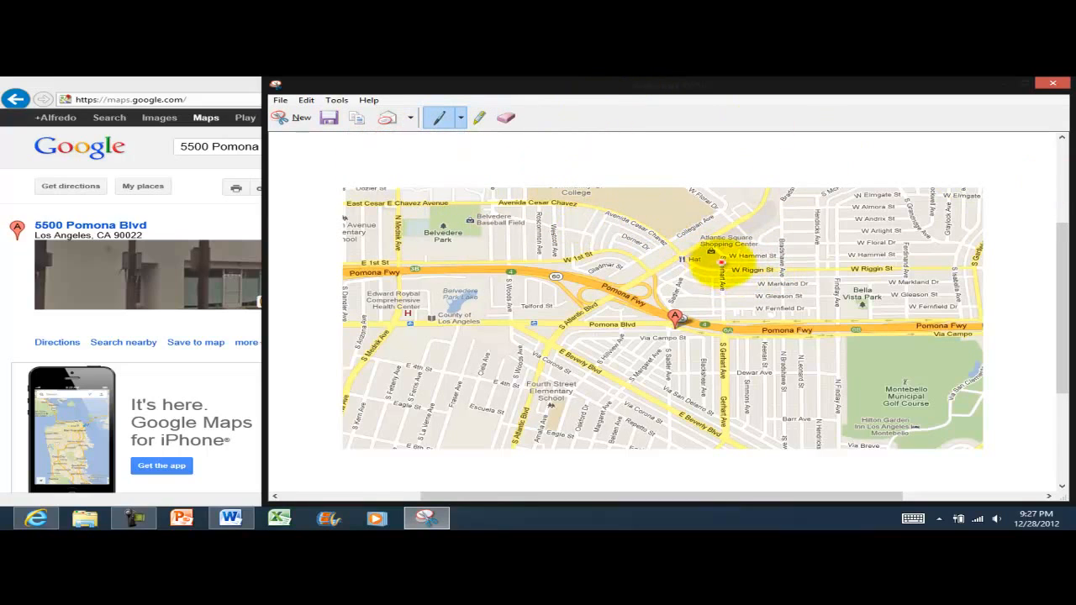
mouse_move(698, 292)
mouse_down()
mouse_move(645, 294)
mouse_move(679, 344)
mouse_move(719, 324)
mouse_move(691, 291)
mouse_up()
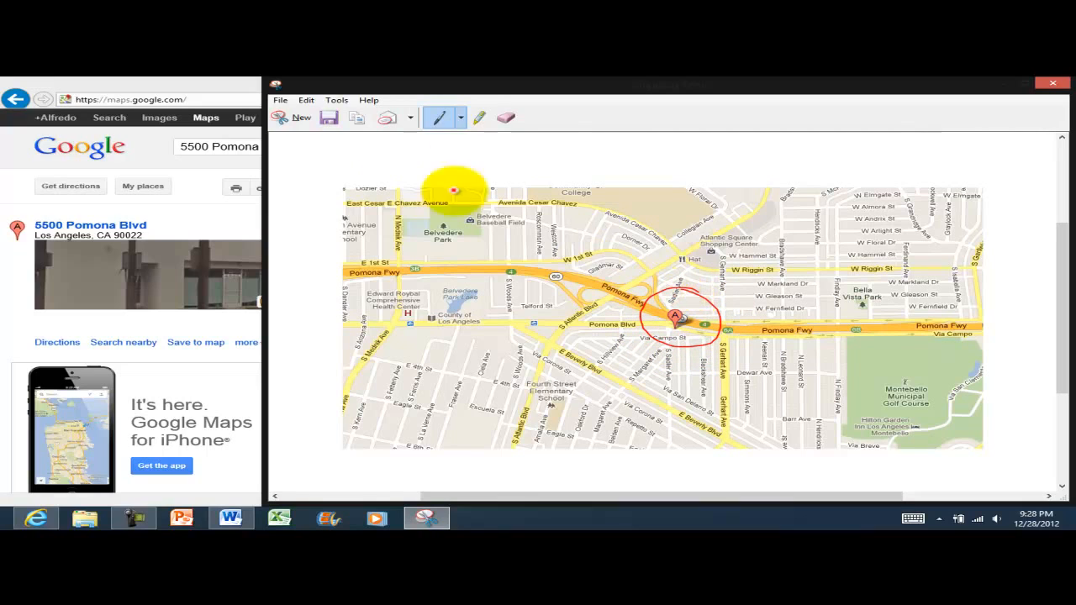
click(281, 101)
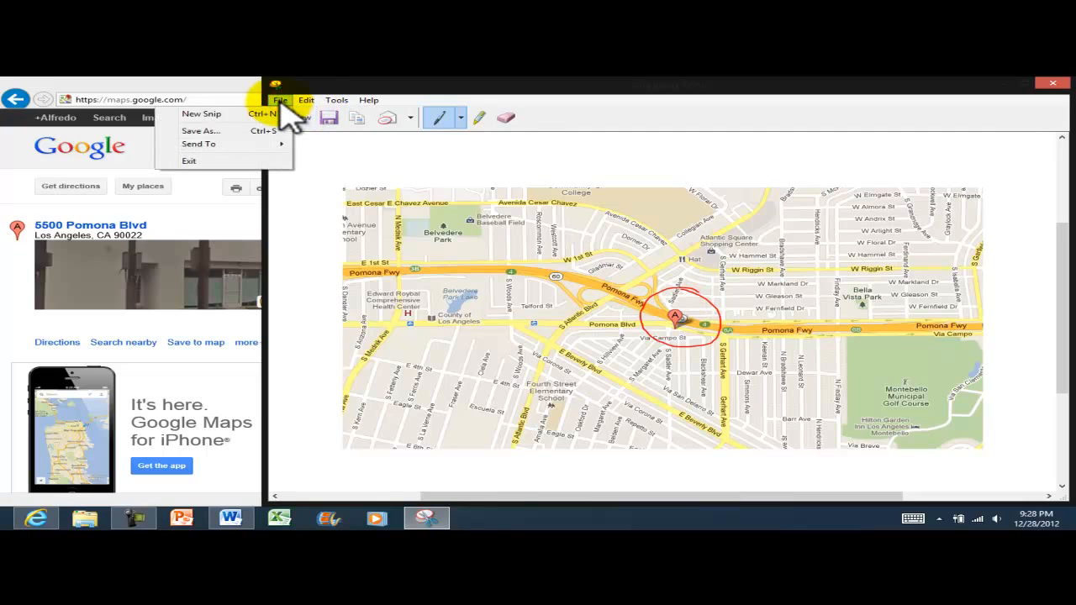
mouse_move(244, 149)
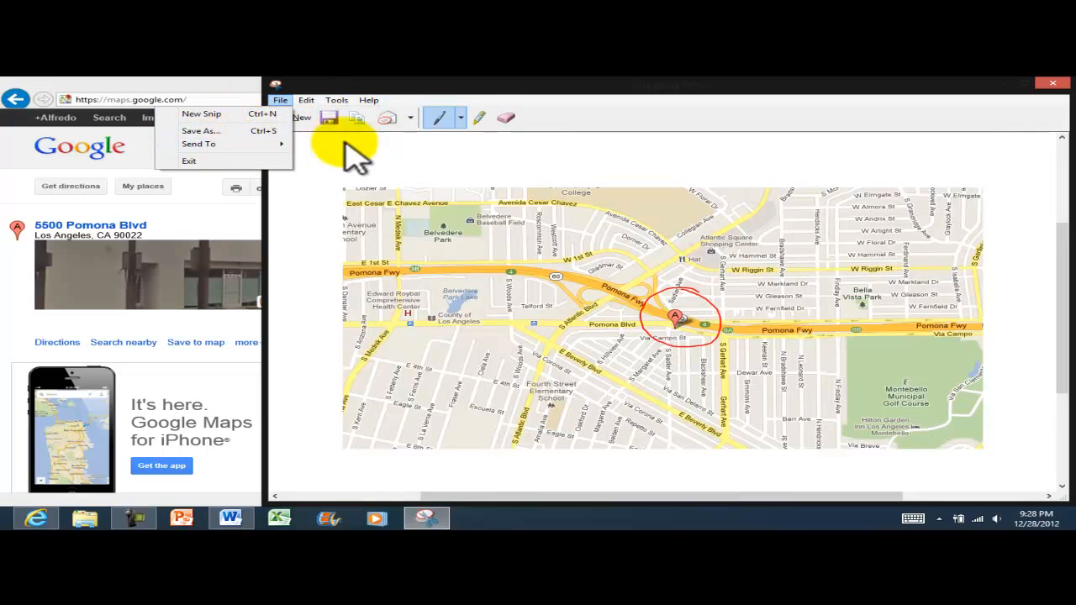
click(413, 149)
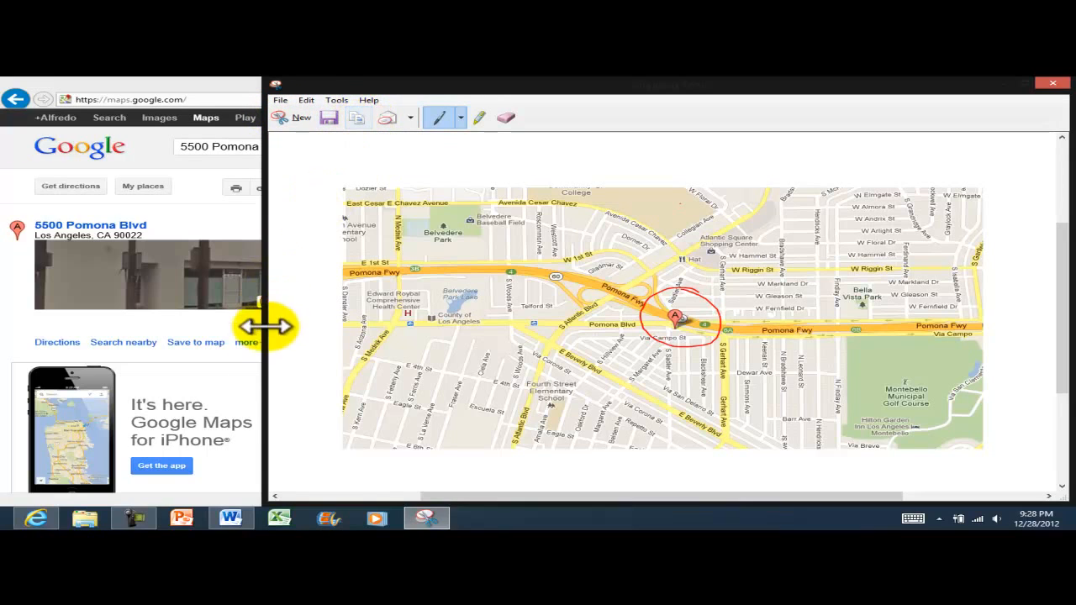
Paste the map snip into Word via Paste Special as a Device Independent Bitmap
click(229, 517)
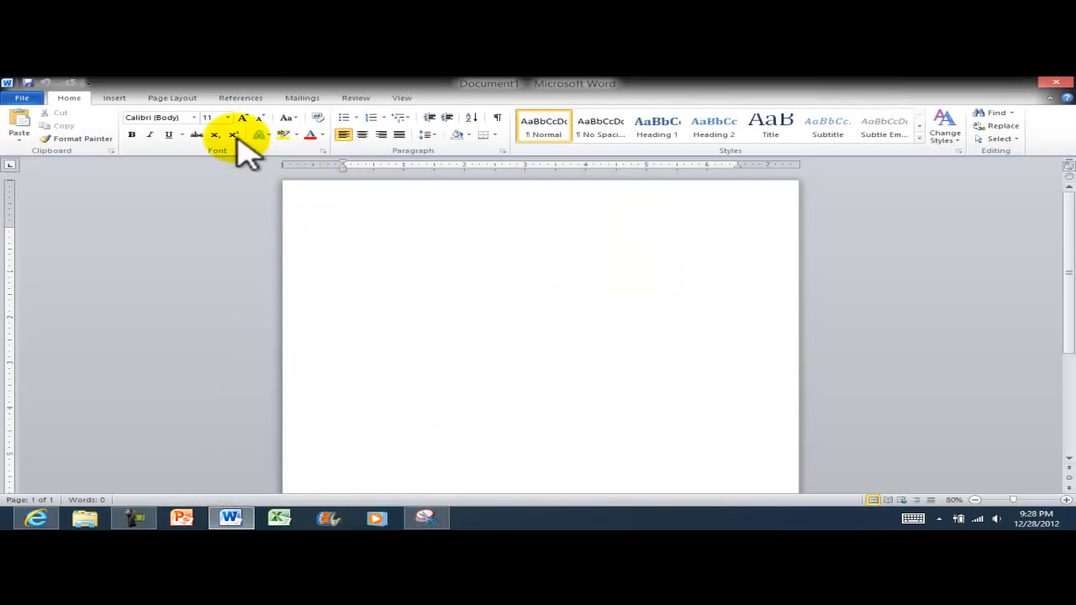
click(19, 139)
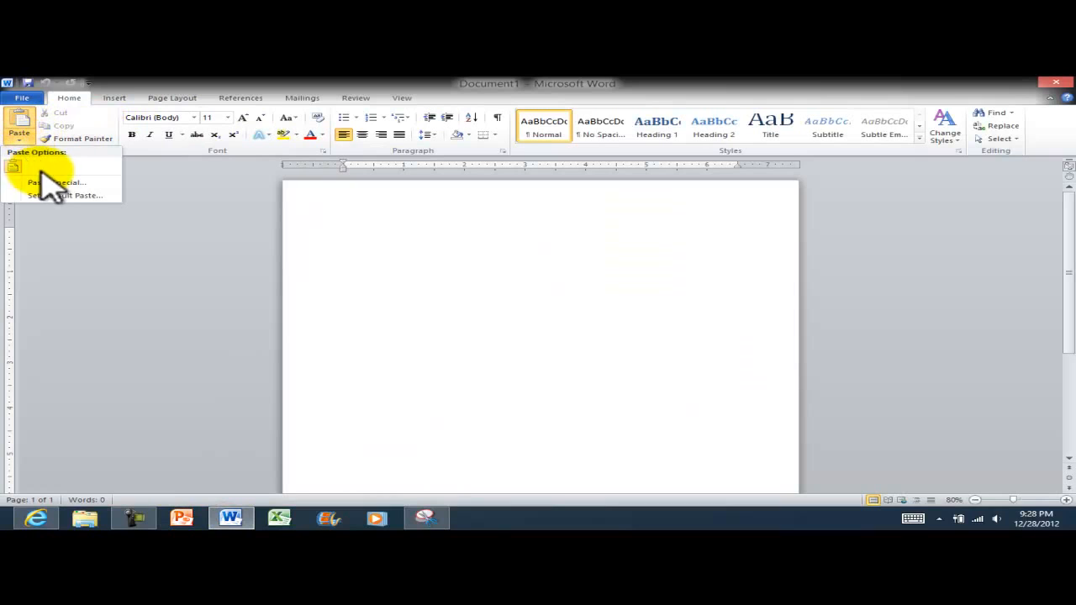
click(48, 183)
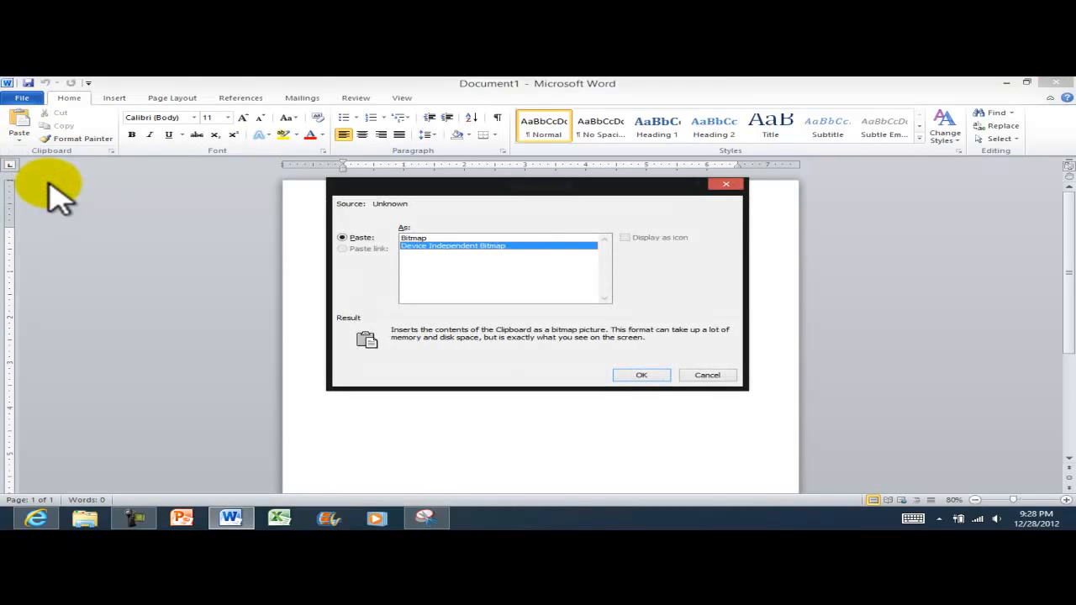
click(642, 375)
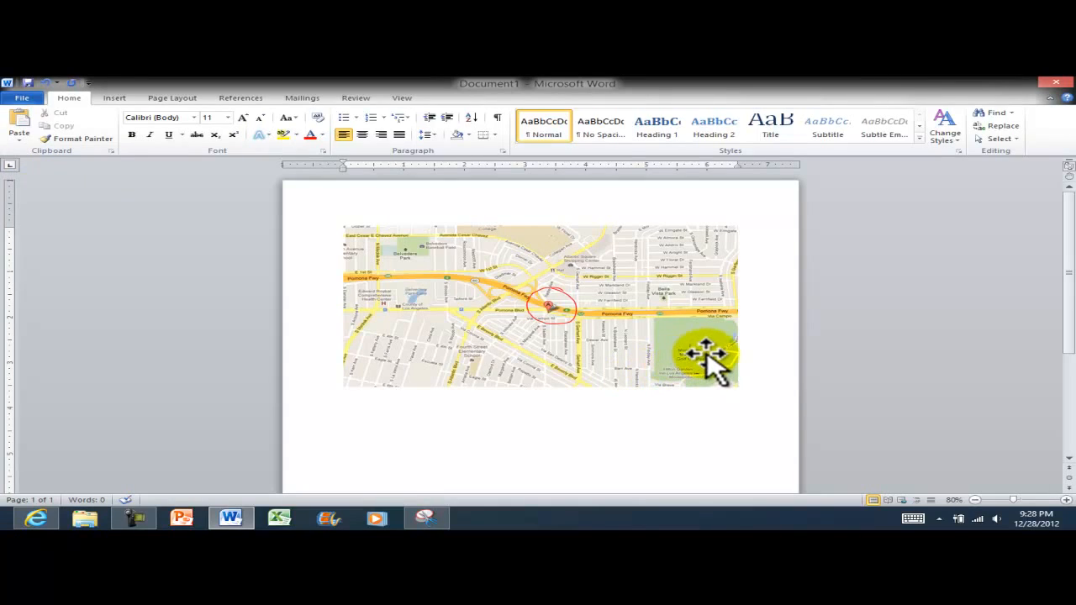
Set the map picture's text wrapping to Square and drag it lower on the page
click(547, 300)
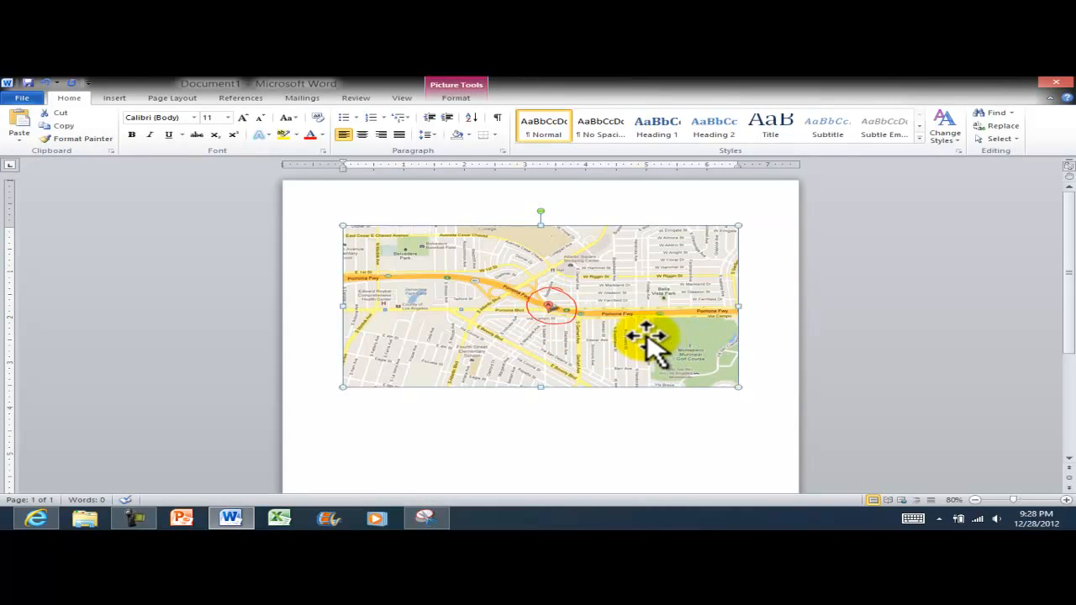
click(1068, 501)
click(1068, 500)
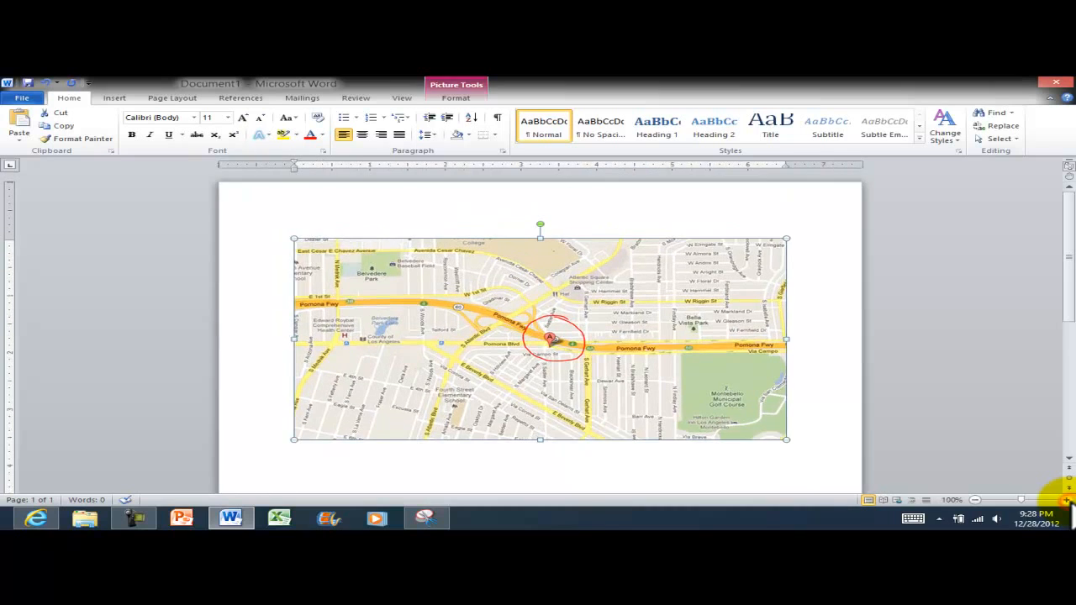
click(1067, 501)
scroll(824, 362, down, 1)
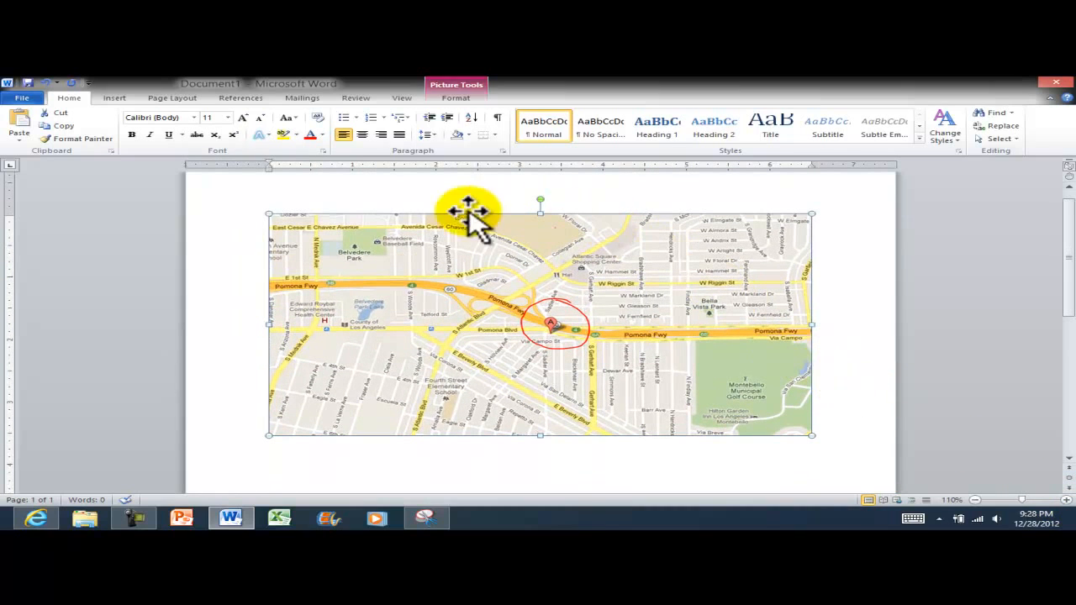
click(452, 97)
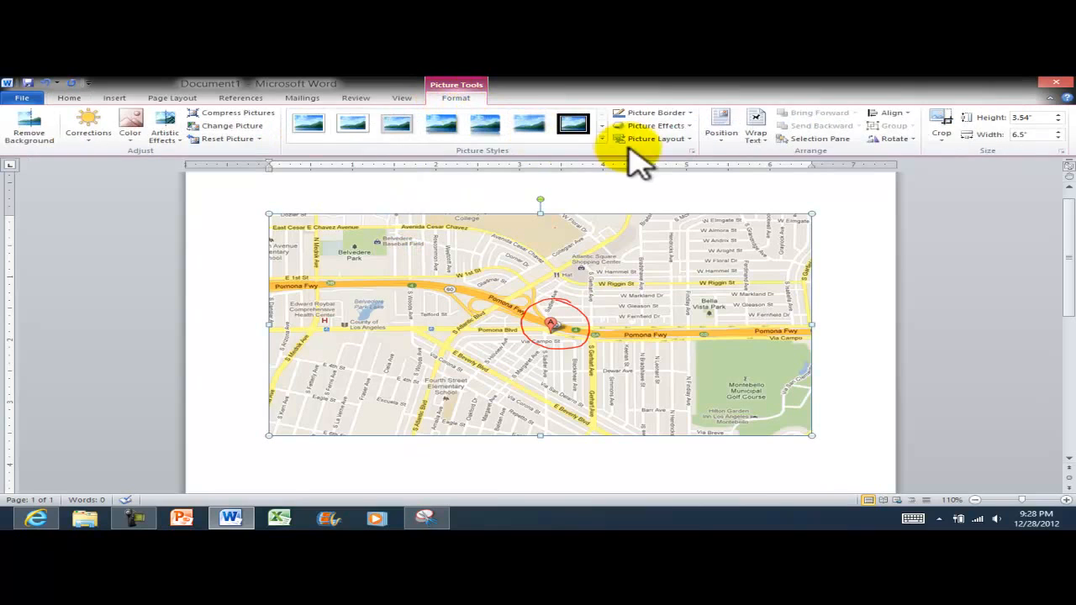
click(761, 139)
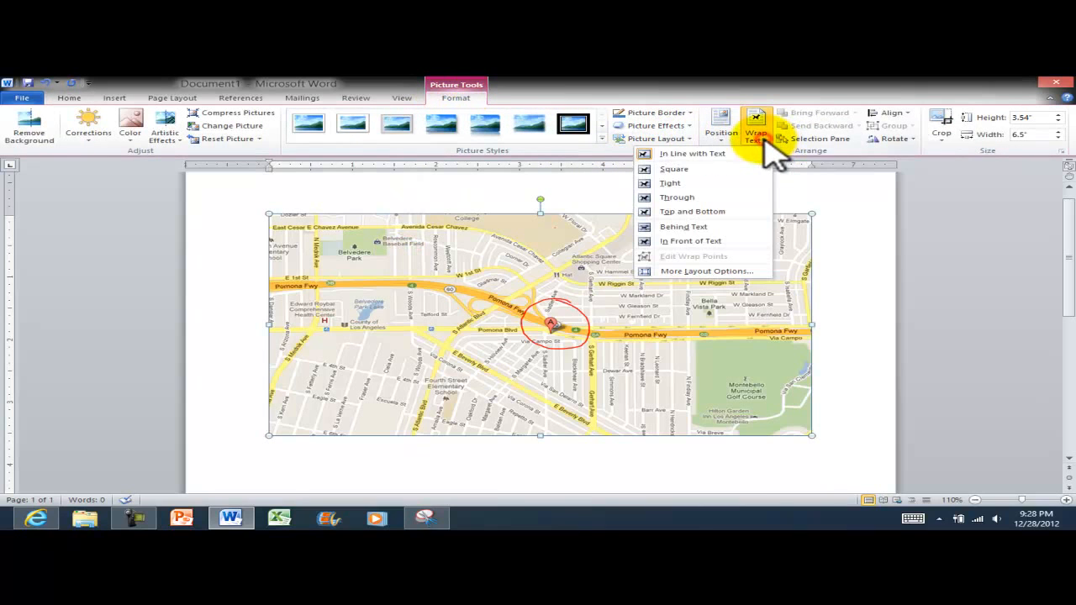
click(689, 167)
drag(637, 267, 635, 354)
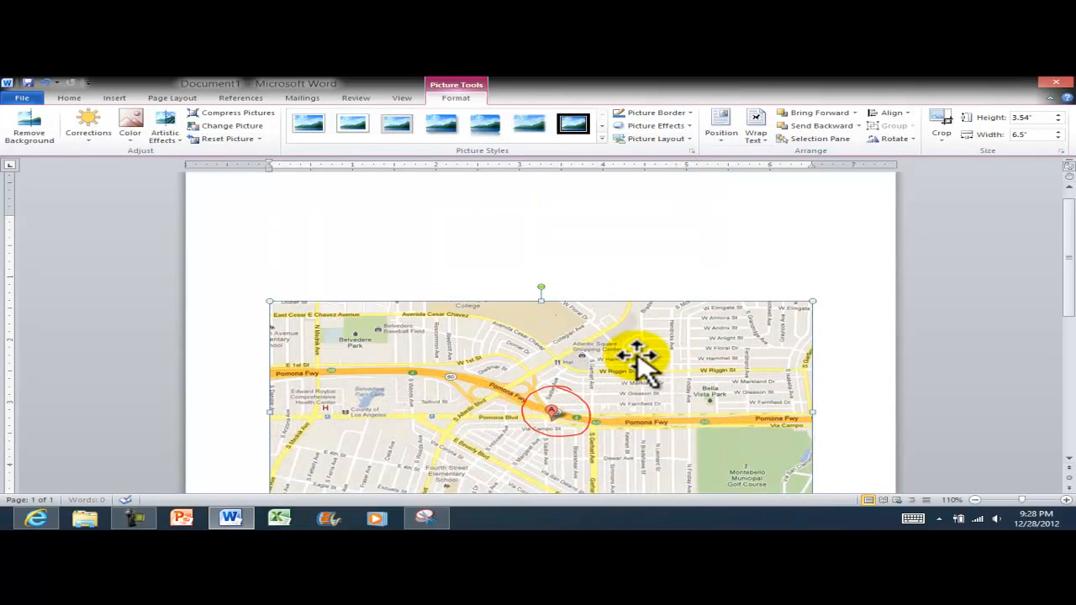
Type 'Welcome to IC' and 'Party will be at this location' as two lines above the map
click(480, 240)
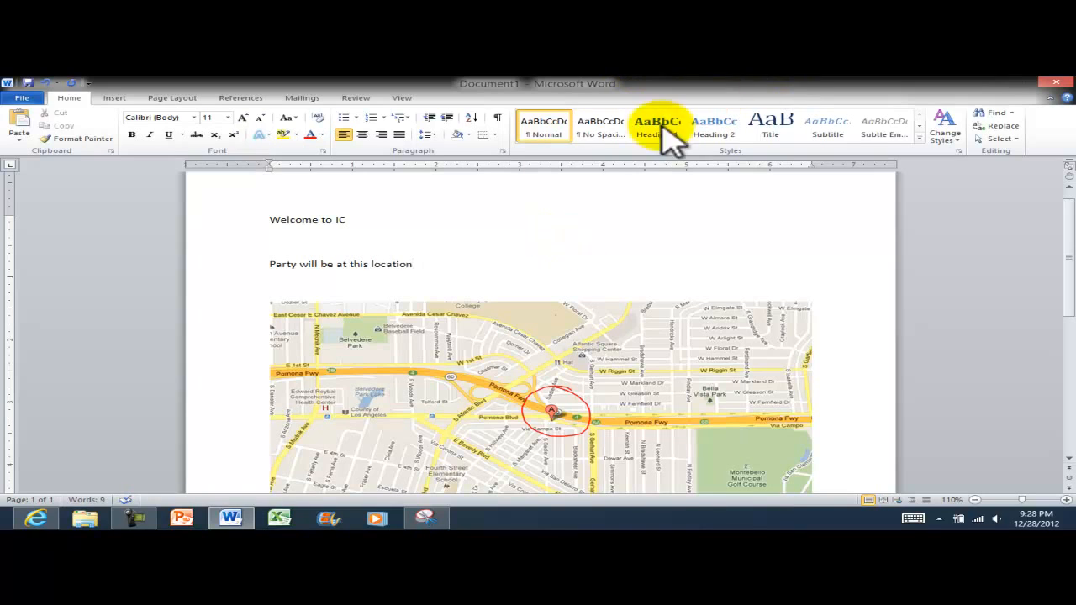
click(118, 98)
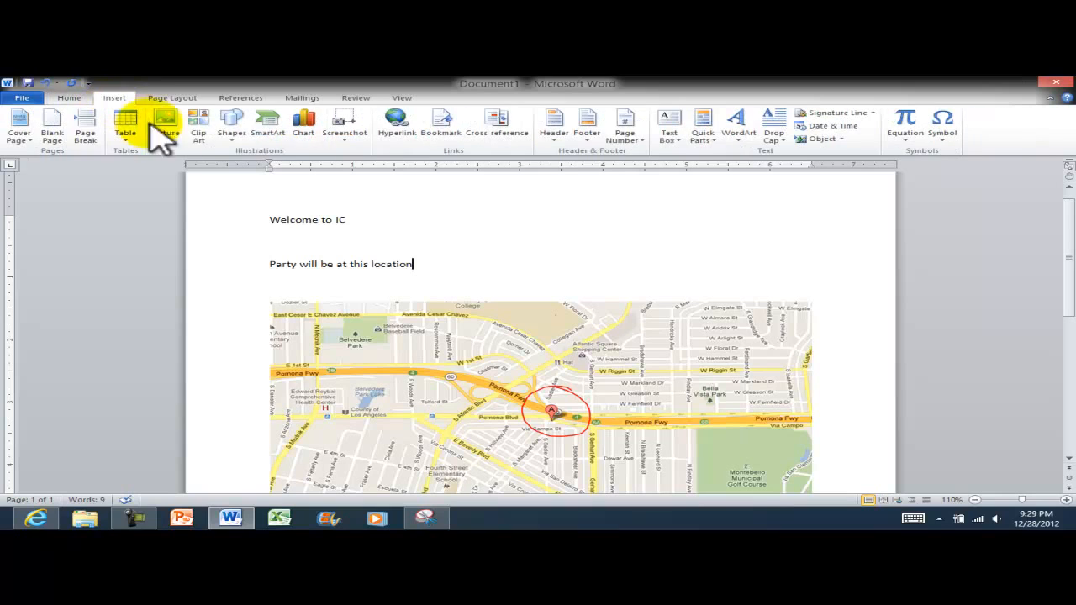
Draw a blue arrow on the map, rotated diagonally and lengthened to reach the red circle
click(232, 133)
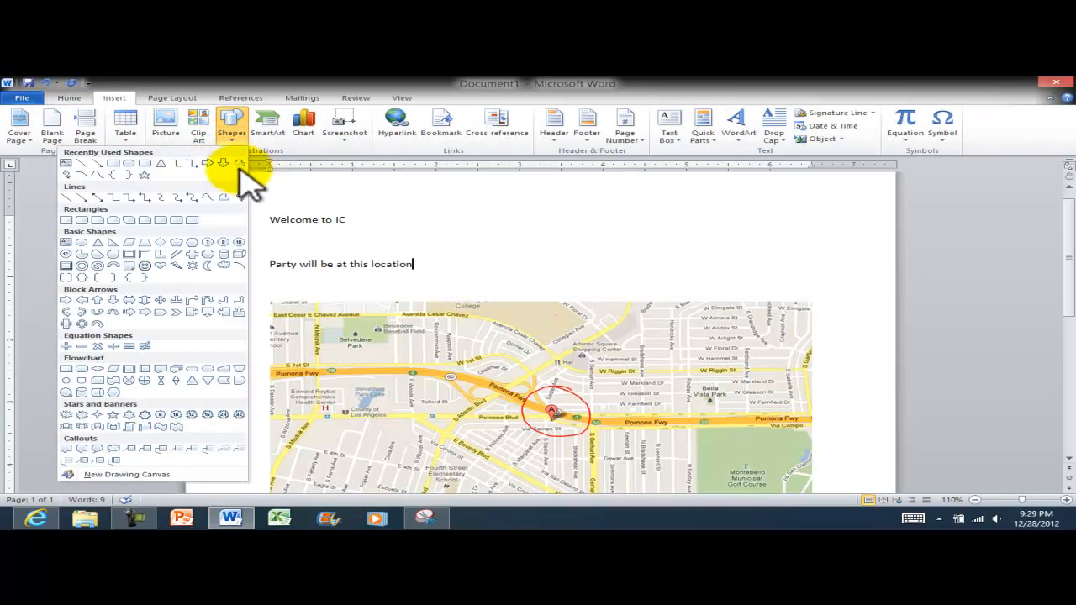
click(222, 164)
mouse_move(416, 272)
mouse_down()
mouse_move(480, 348)
mouse_move(589, 384)
mouse_move(517, 351)
mouse_move(474, 314)
mouse_move(439, 313)
mouse_move(440, 354)
mouse_up()
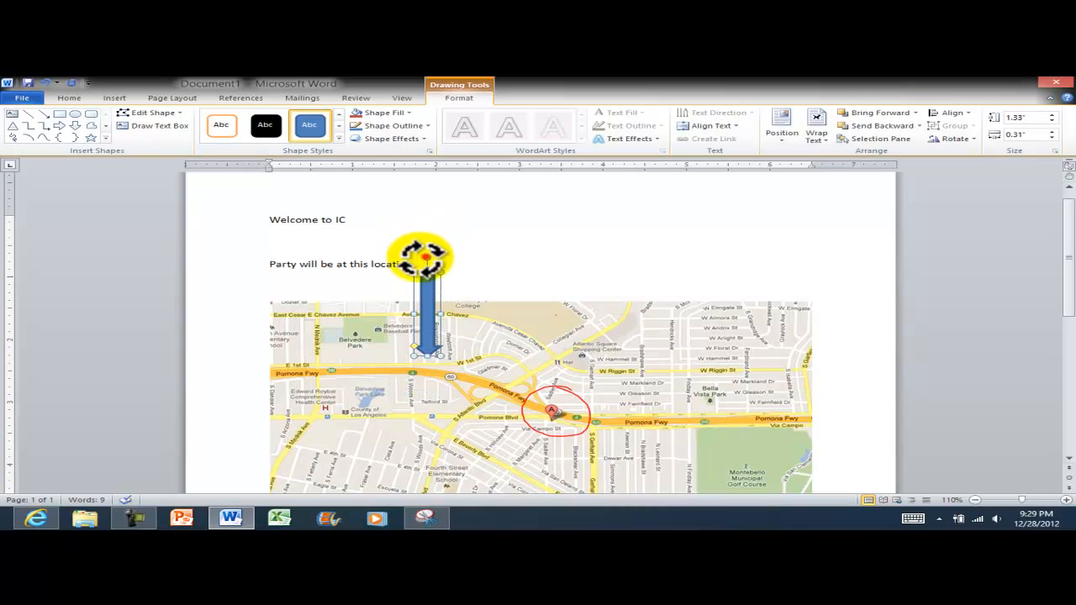
drag(425, 258, 388, 269)
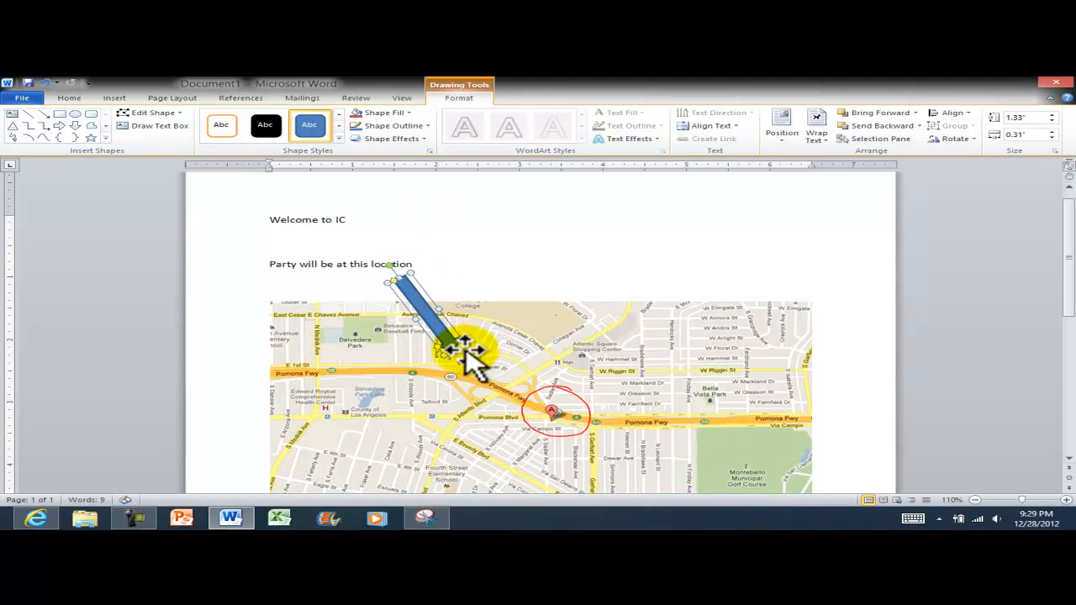
drag(453, 352, 503, 412)
Move the arrow up just below the location text, deselect it, and go to the Start screen
drag(396, 269, 373, 298)
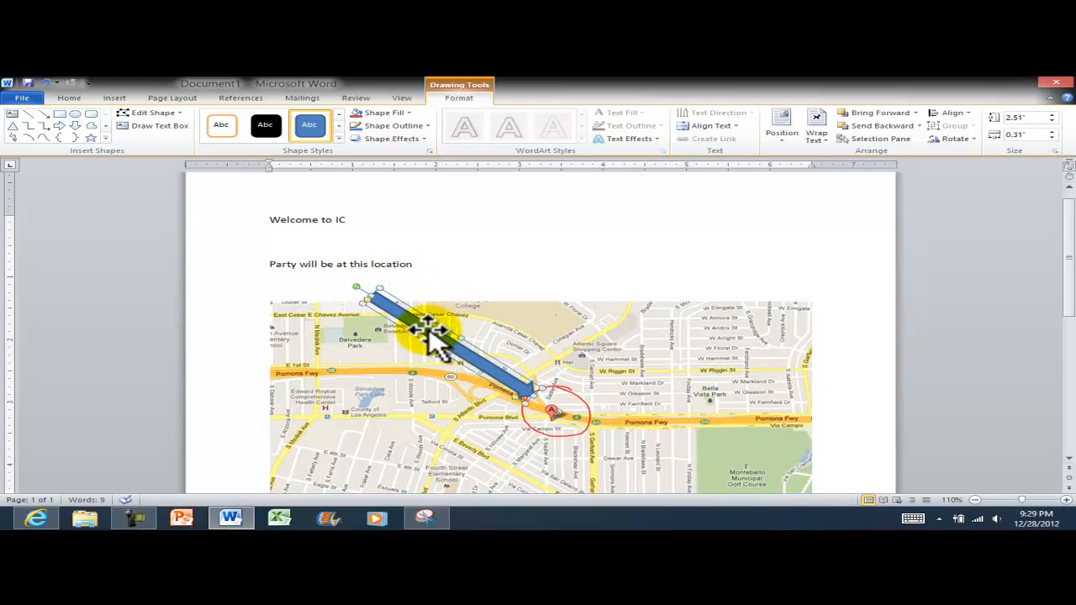
drag(429, 330, 429, 313)
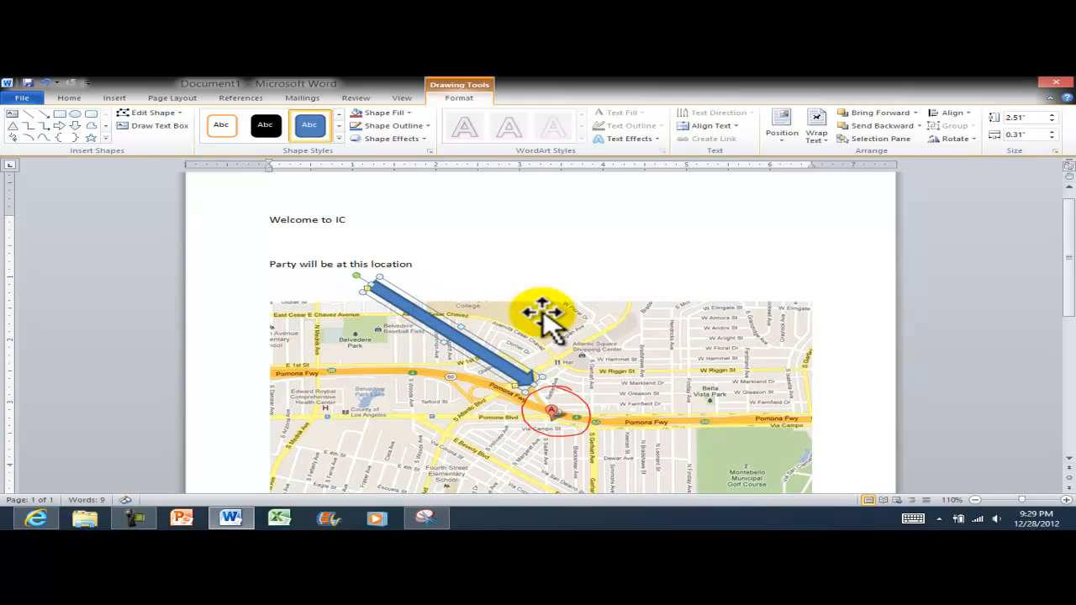
click(575, 250)
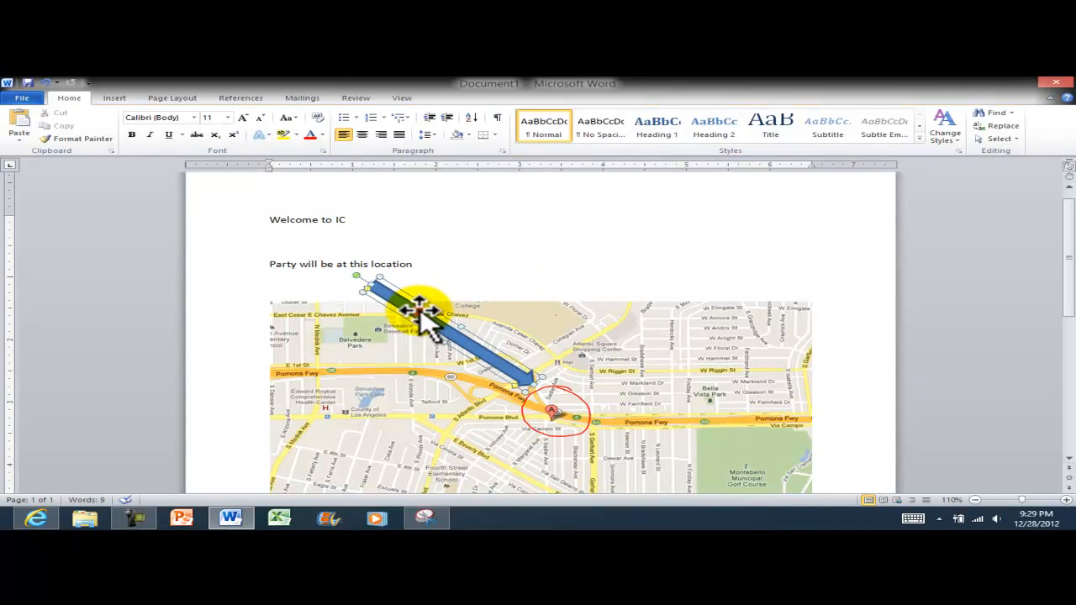
click(584, 248)
scroll(658, 289, down, 1)
scroll(734, 296, up, 1)
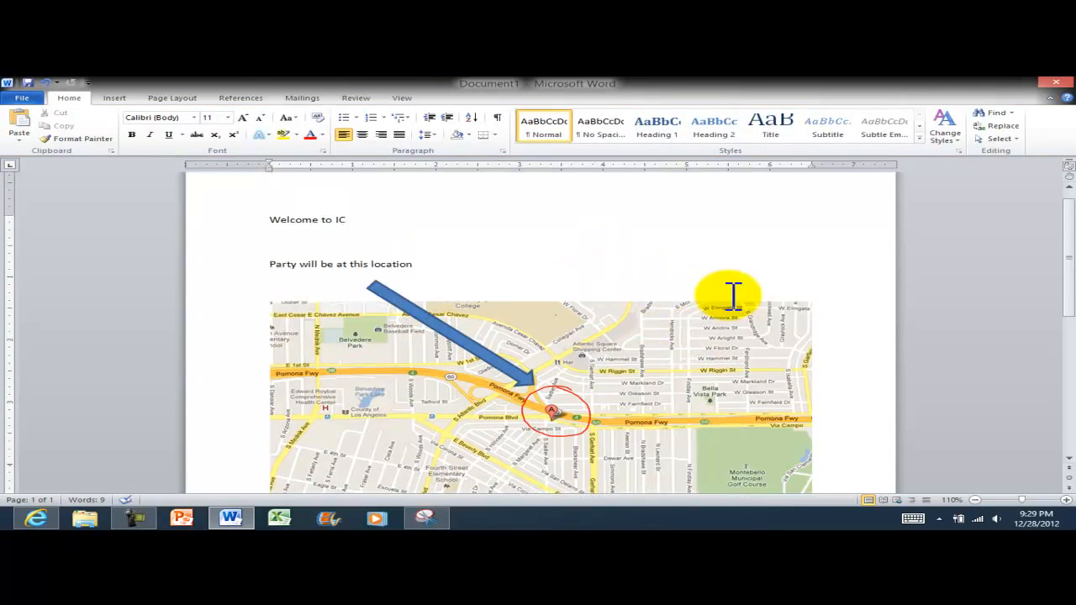
scroll(733, 294, up, 1)
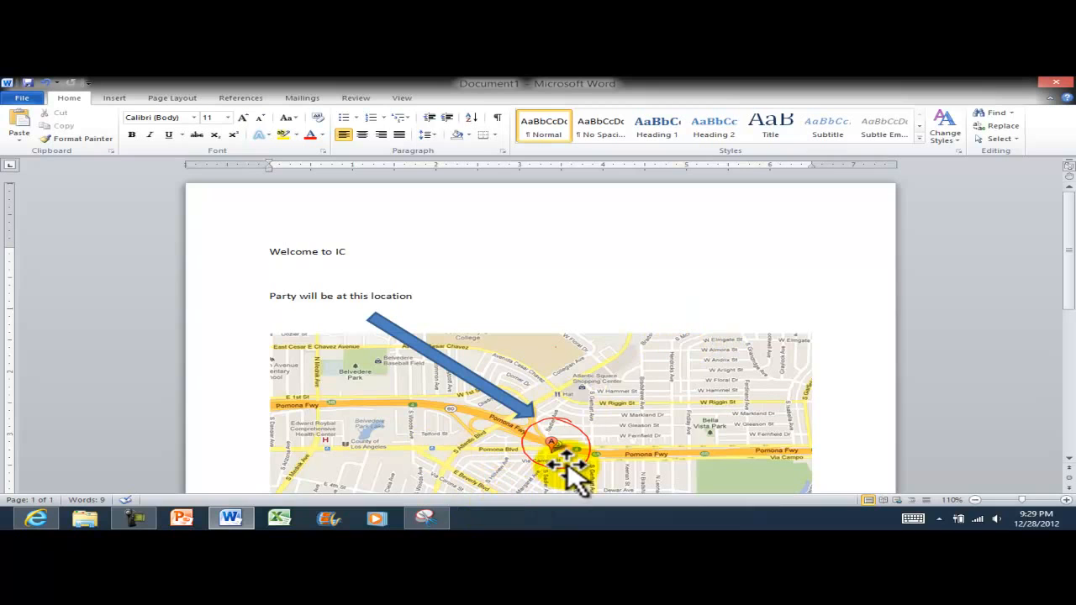
key(super)
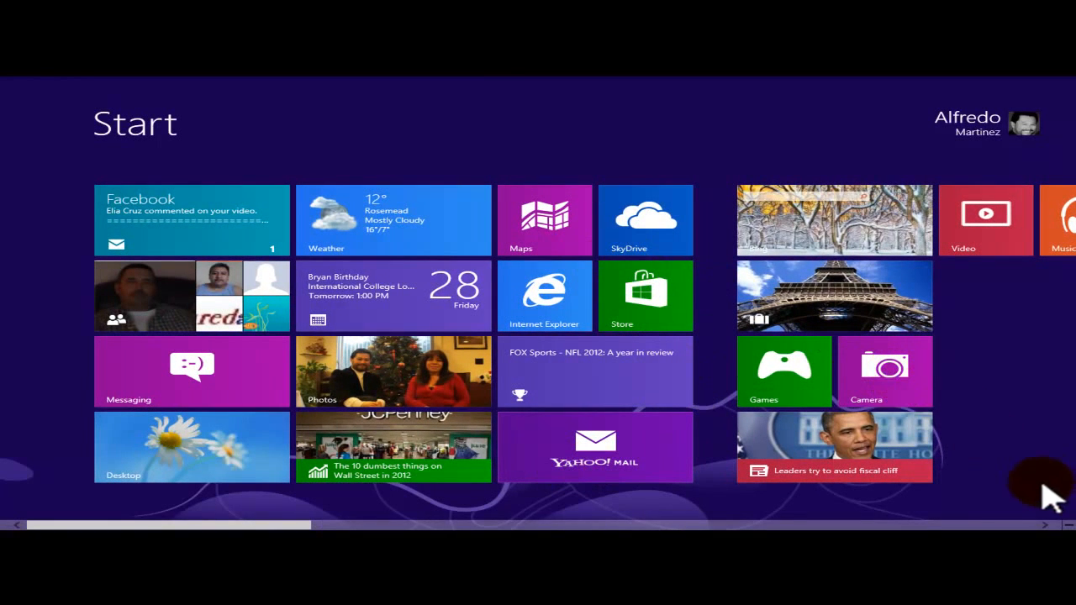
Browse the list of all installed apps from the Start screen
right_click(517, 126)
click(1034, 502)
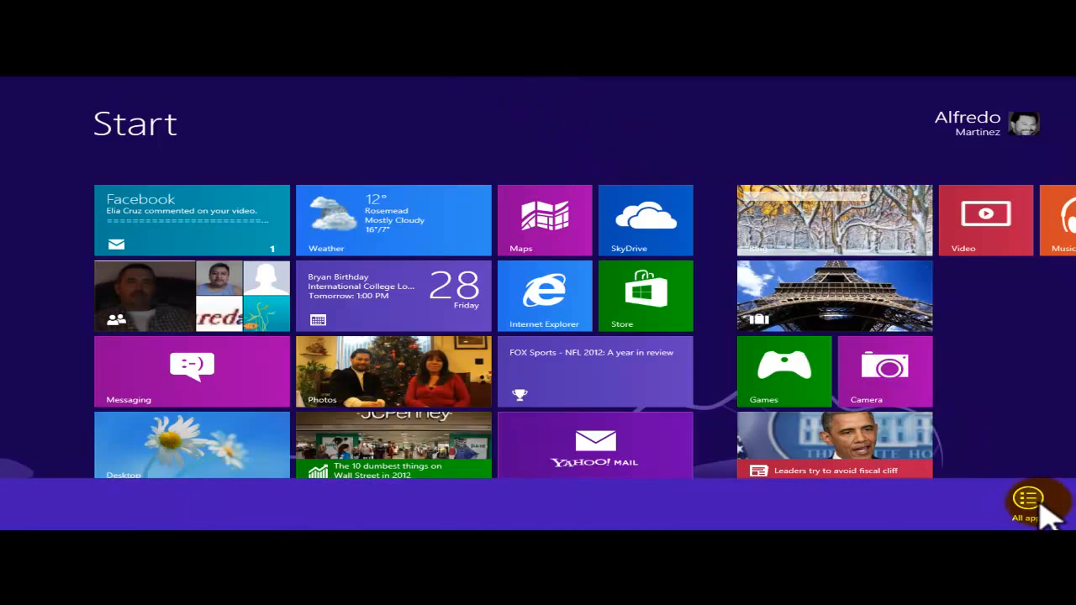
scroll(925, 404, down, 5)
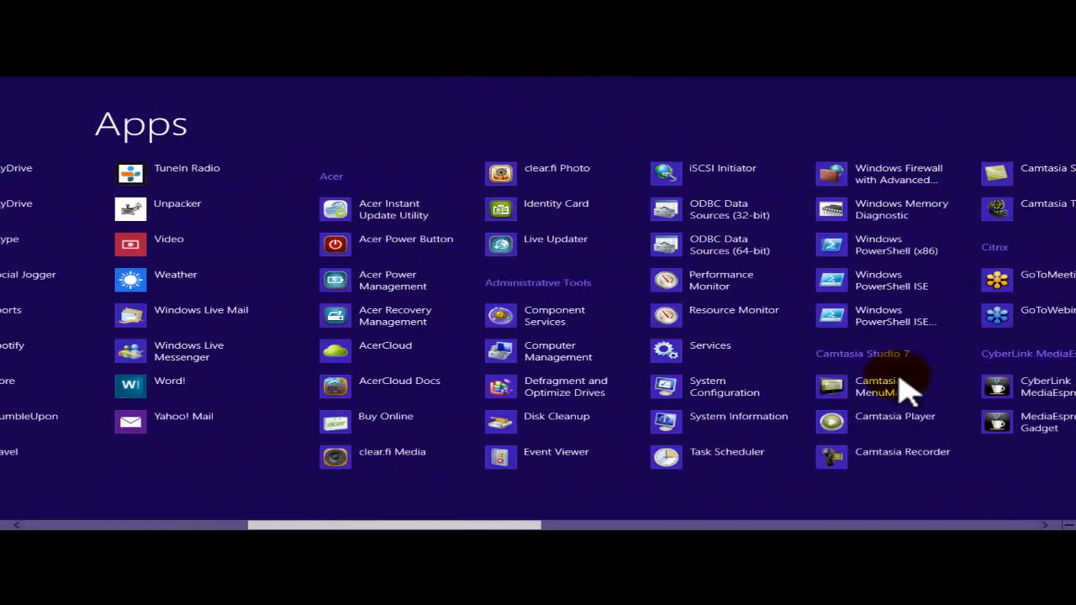
scroll(900, 388, down, 5)
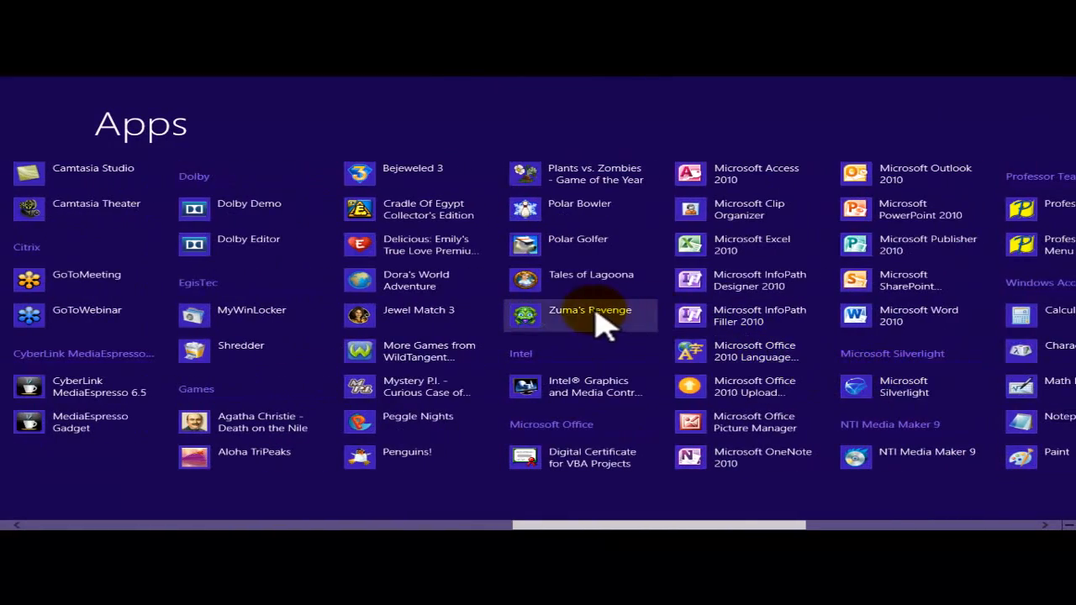
scroll(647, 407, down, 3)
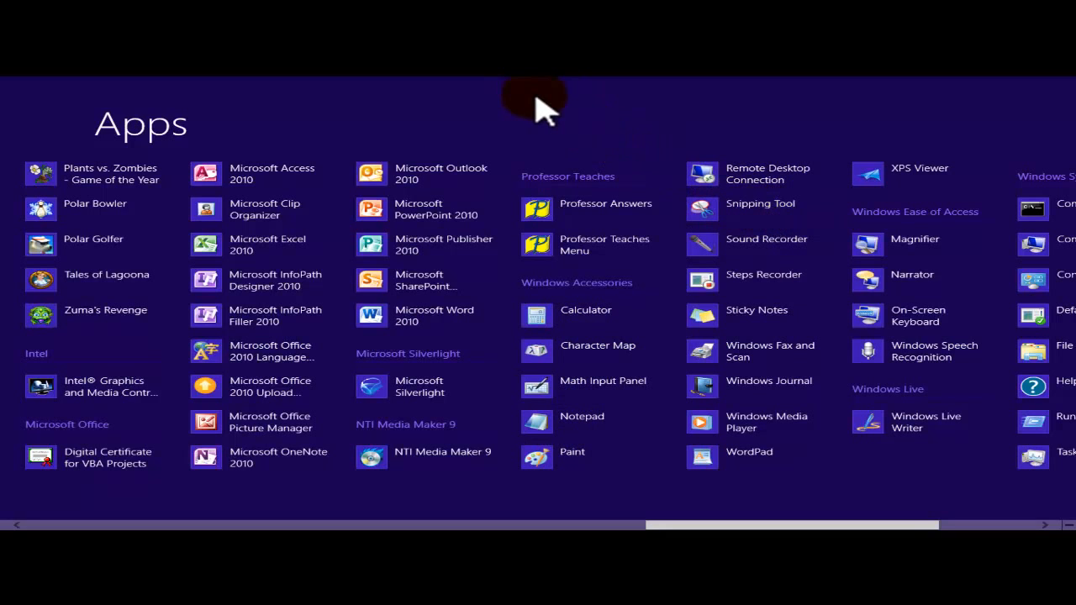
key(super)
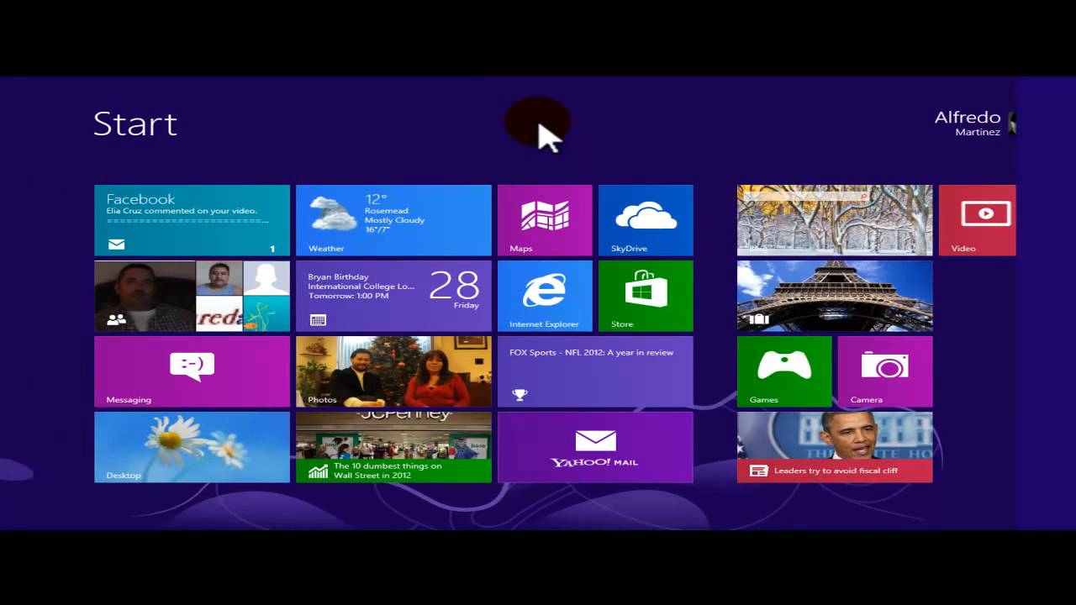
Search 'sni' and pin Snipping Tool to the taskbar
text(sni)
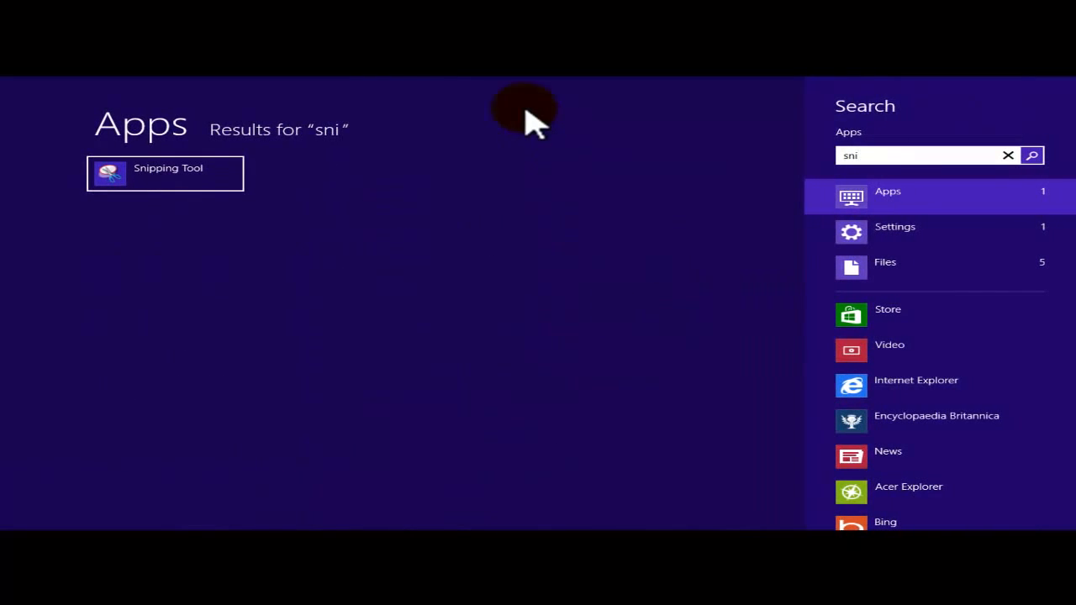
right_click(180, 183)
click(50, 490)
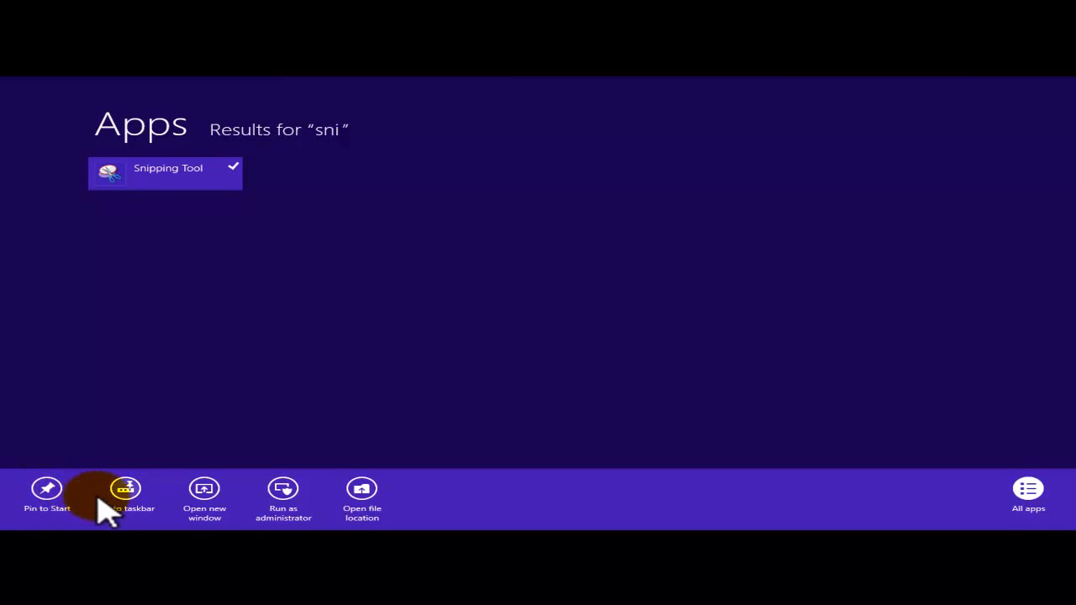
click(125, 491)
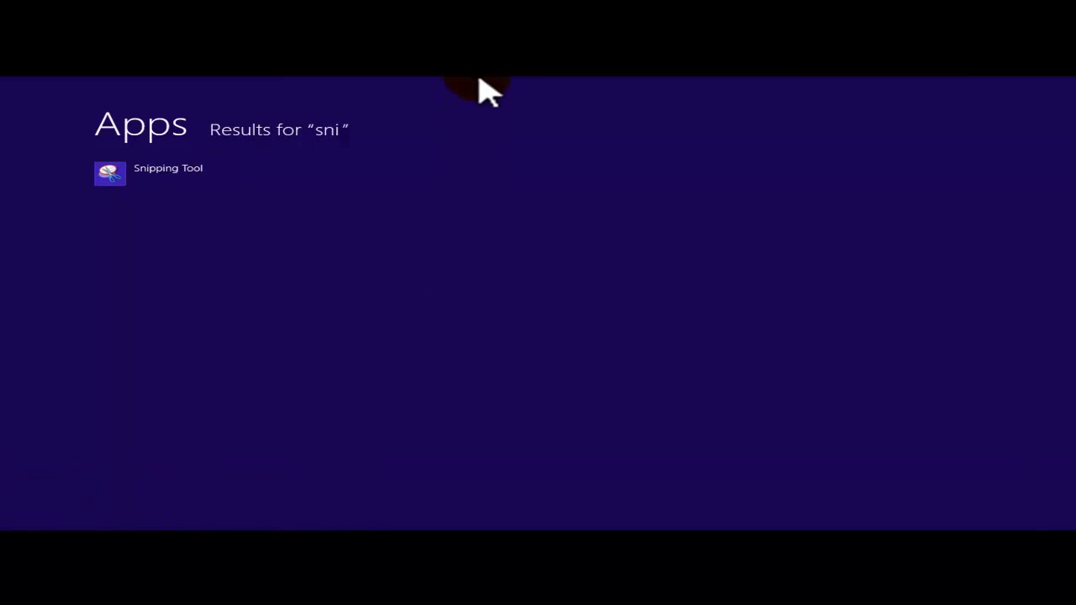
Return to the Start screen and scroll through its tiles
key(super)
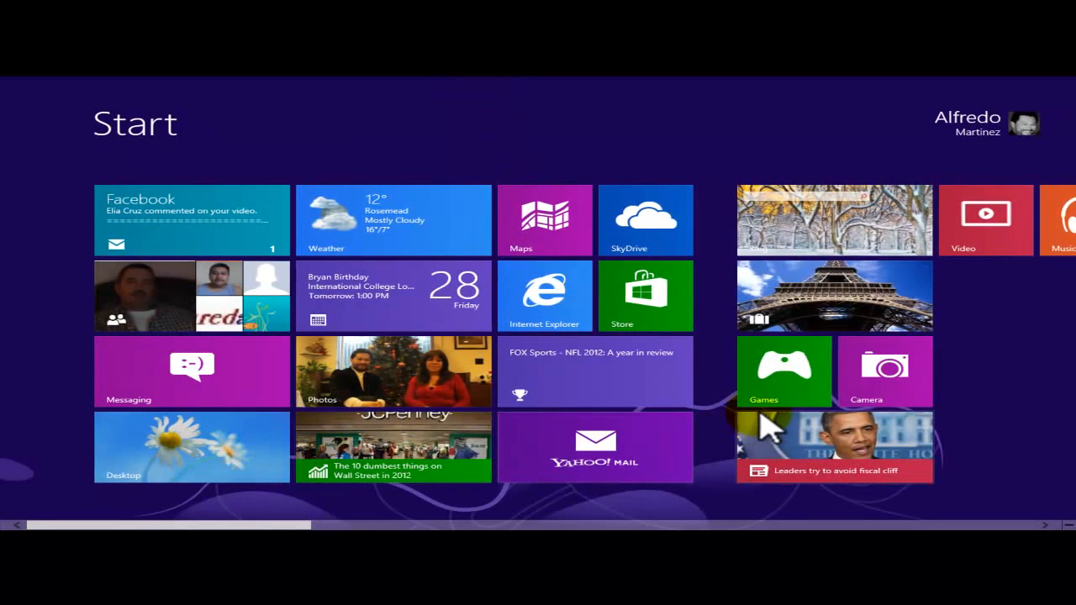
scroll(769, 428, down, 5)
scroll(782, 408, down, 8)
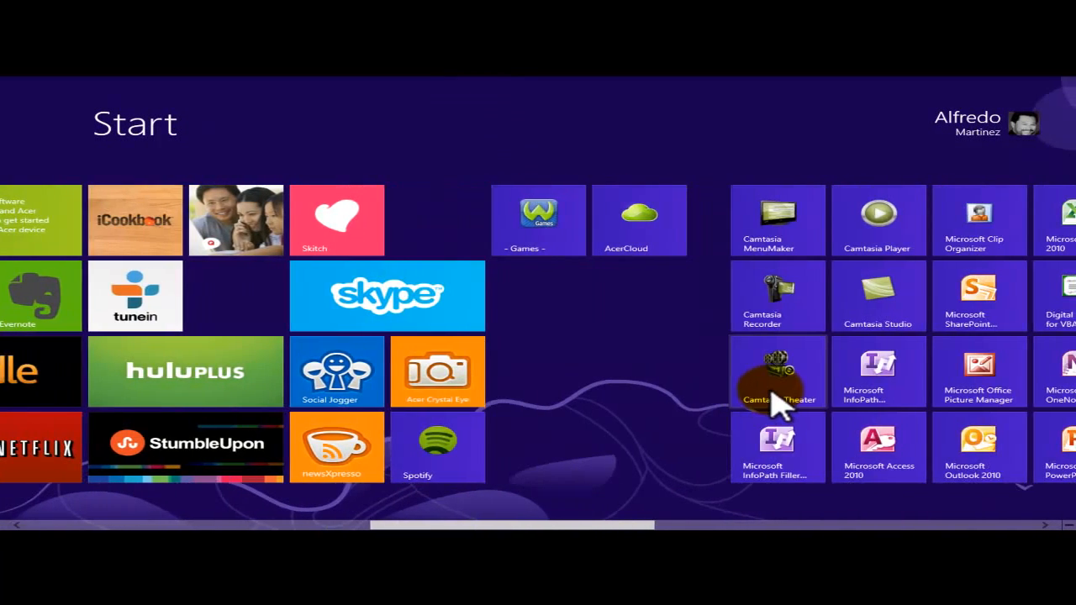
scroll(772, 403, down, 10)
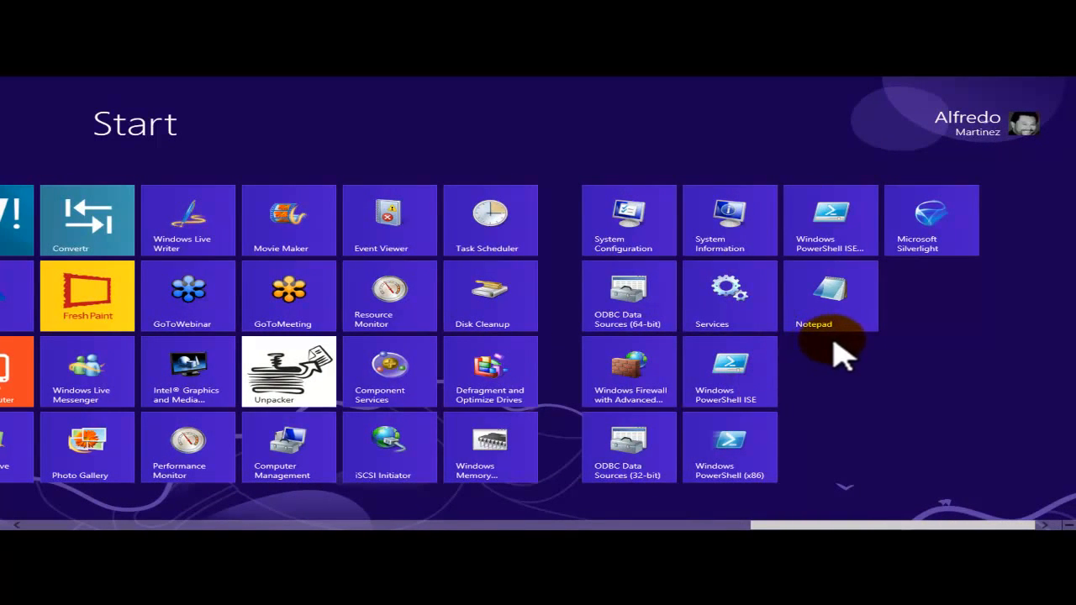
scroll(853, 332, up, 20)
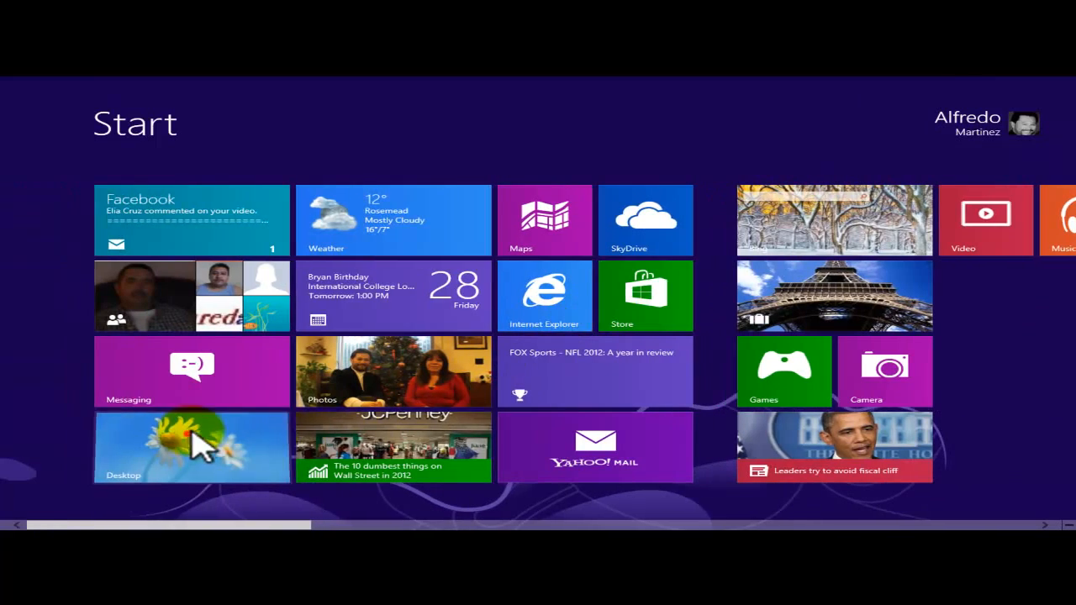
Switch to the desktop and close the Word flyer with Don't Save
click(200, 439)
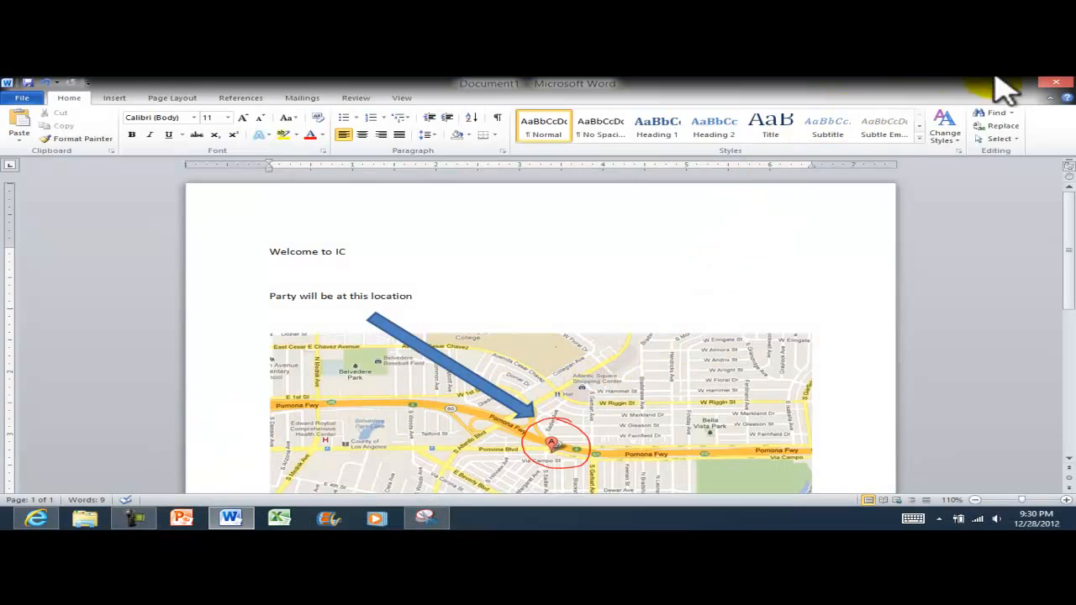
click(1055, 83)
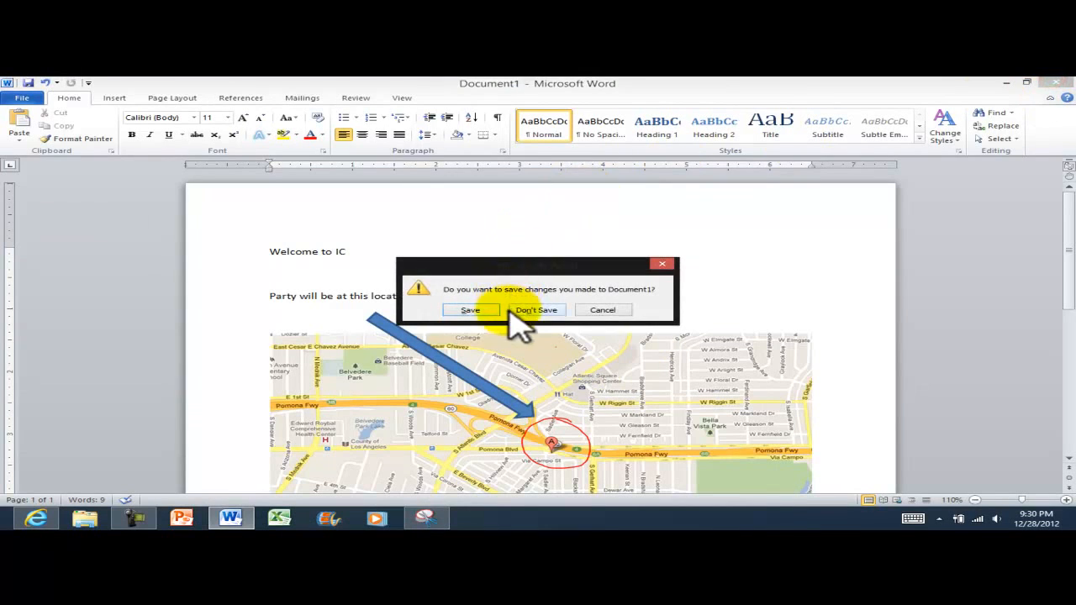
click(545, 308)
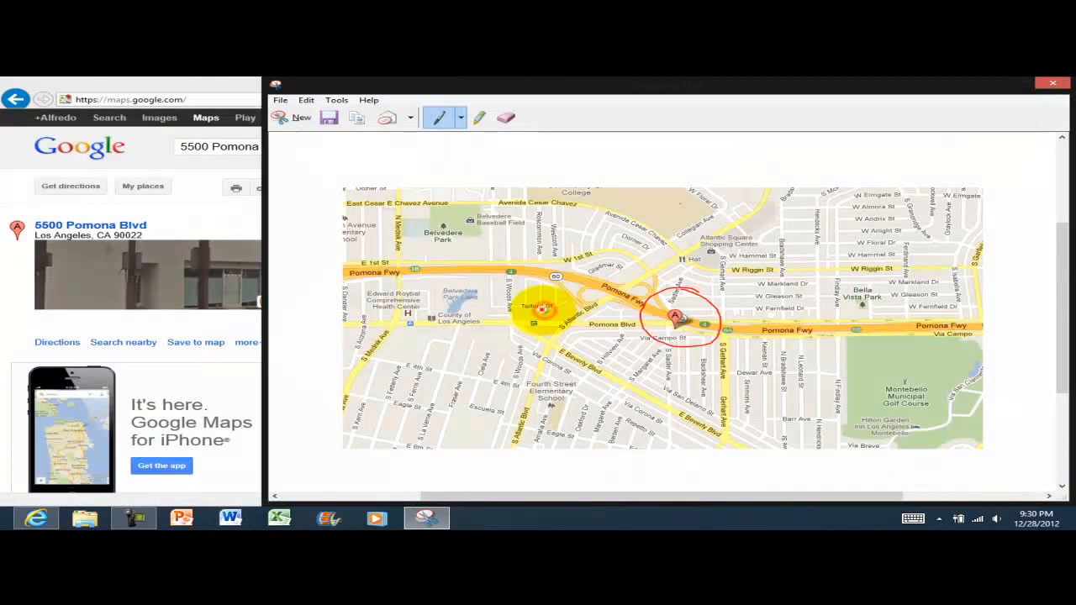
Close Snipping Tool without saving the snip, then close the Google Maps browser window
click(1052, 83)
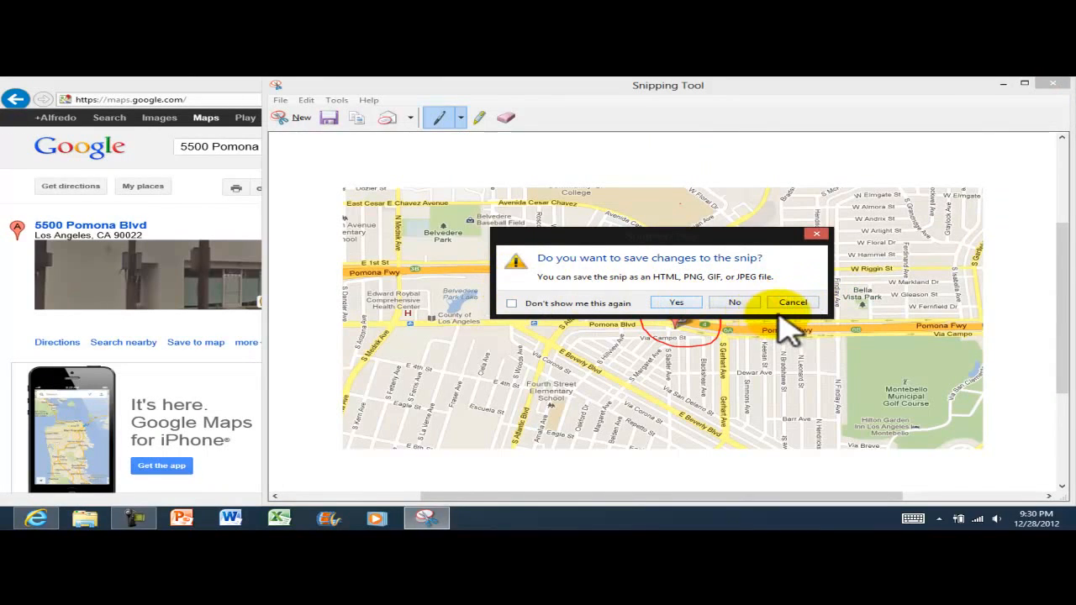
click(732, 303)
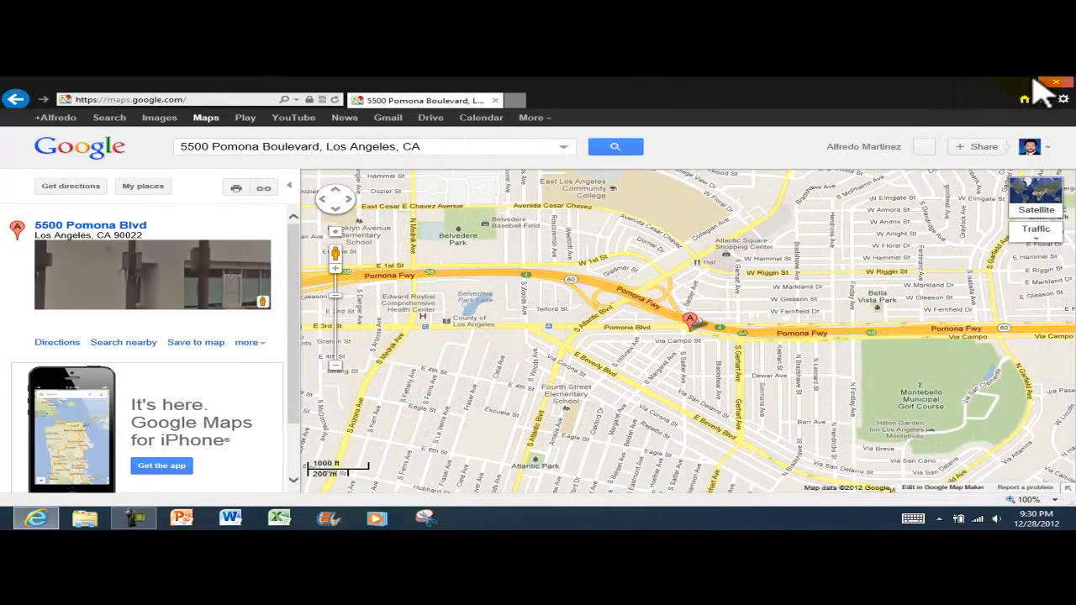
click(1057, 84)
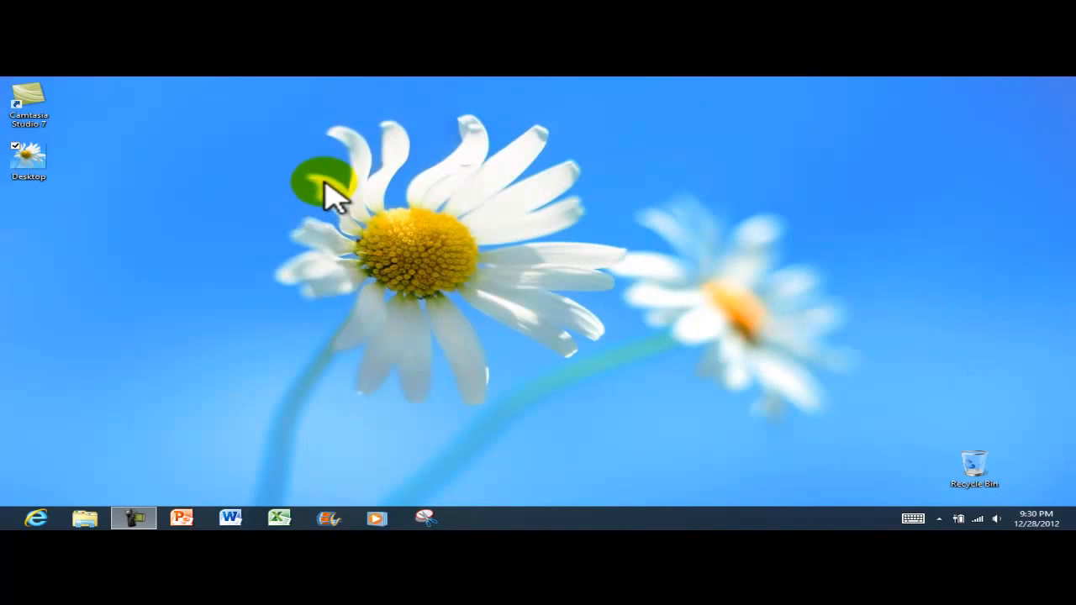
click(429, 521)
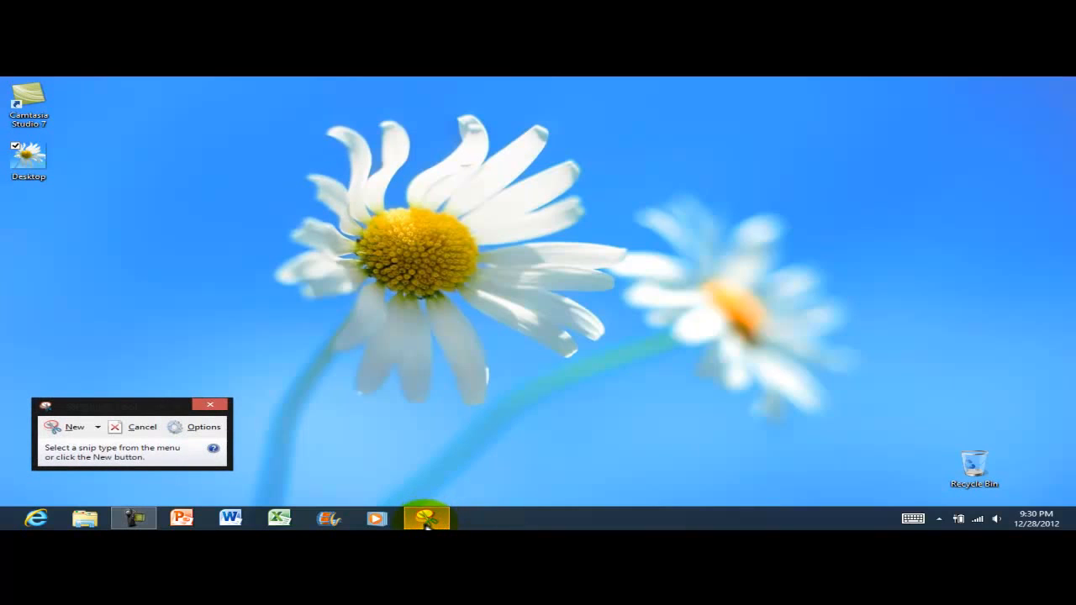
click(72, 429)
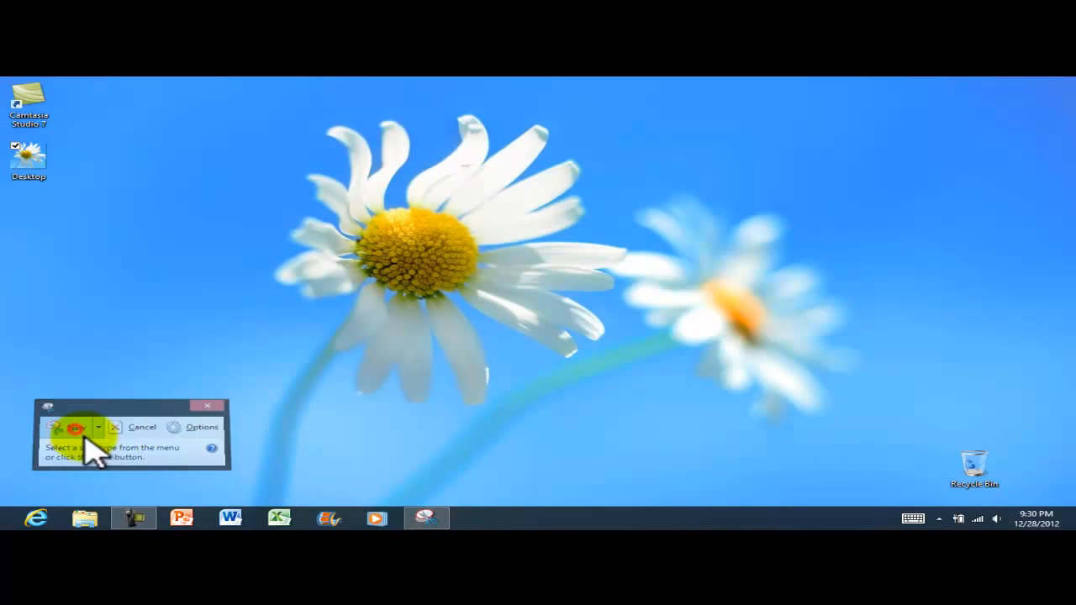
drag(128, 83, 3, 222)
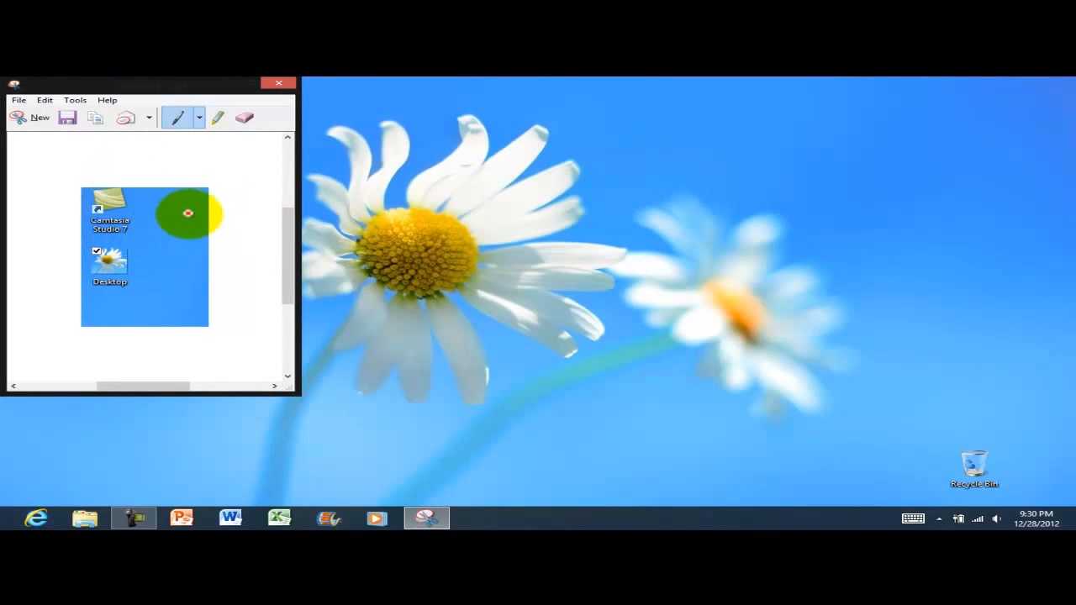
click(278, 84)
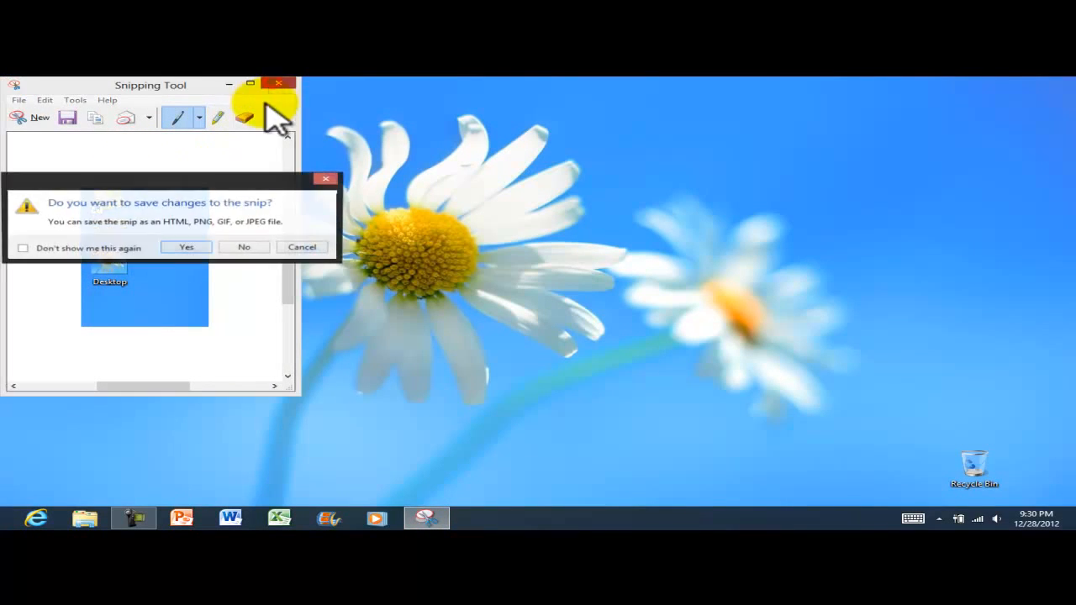
click(239, 248)
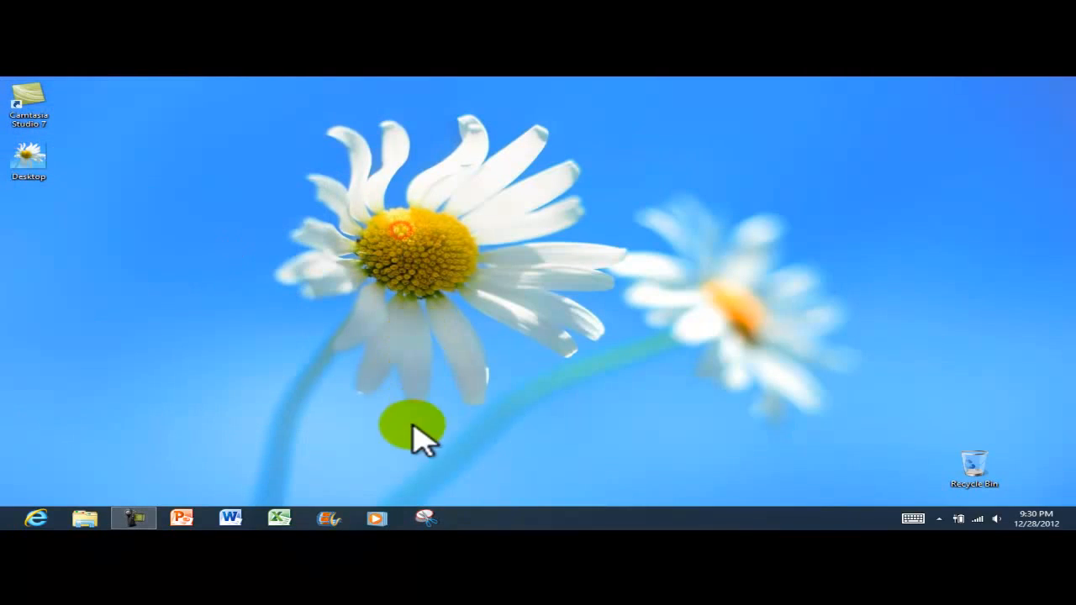
Unpin Snipping Tool from the taskbar
right_click(433, 522)
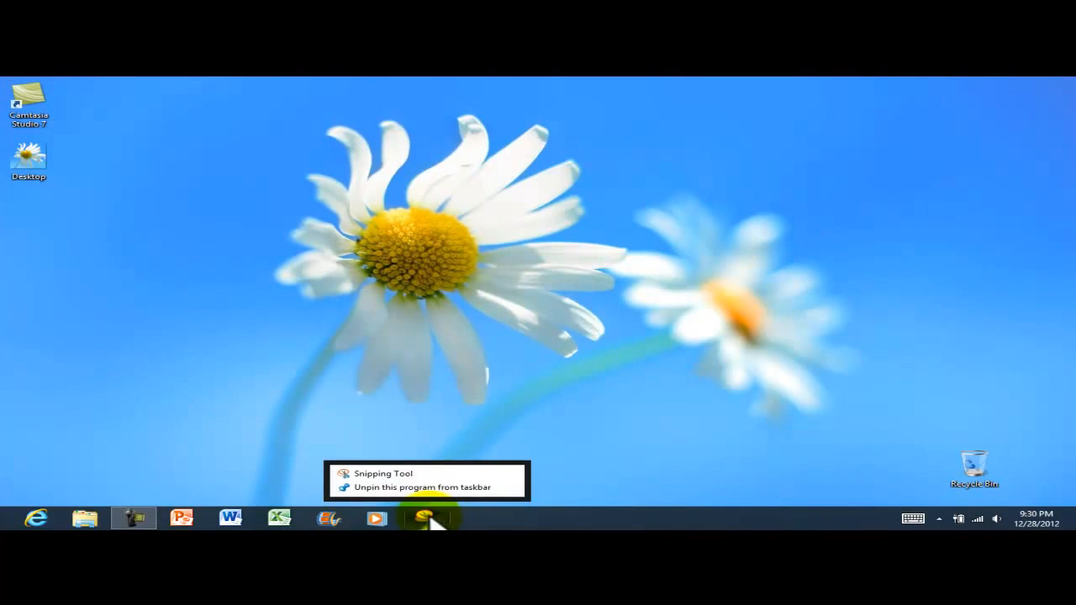
click(399, 487)
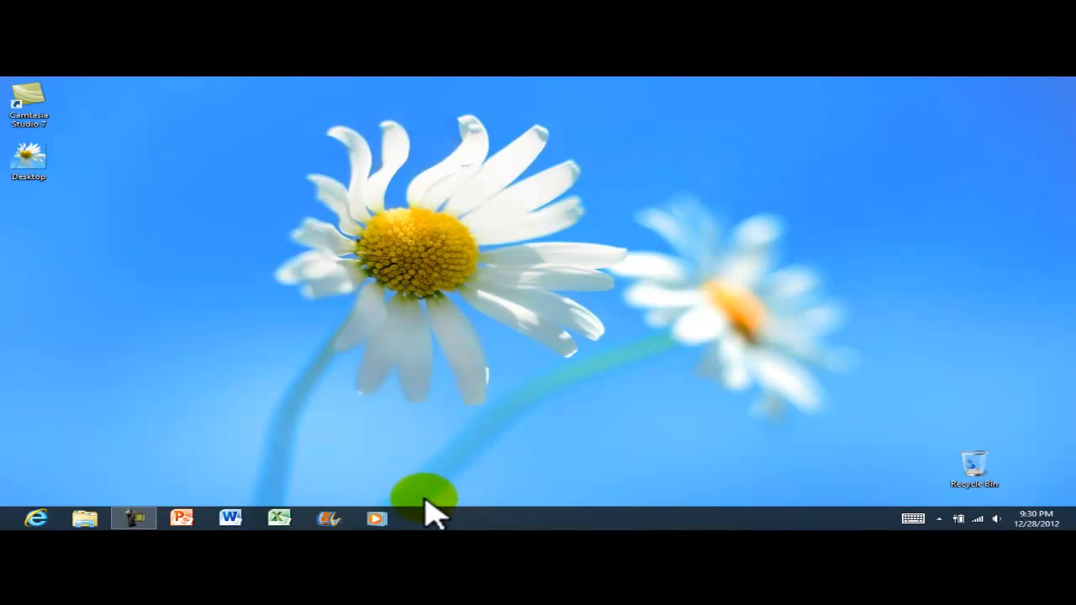
click(393, 389)
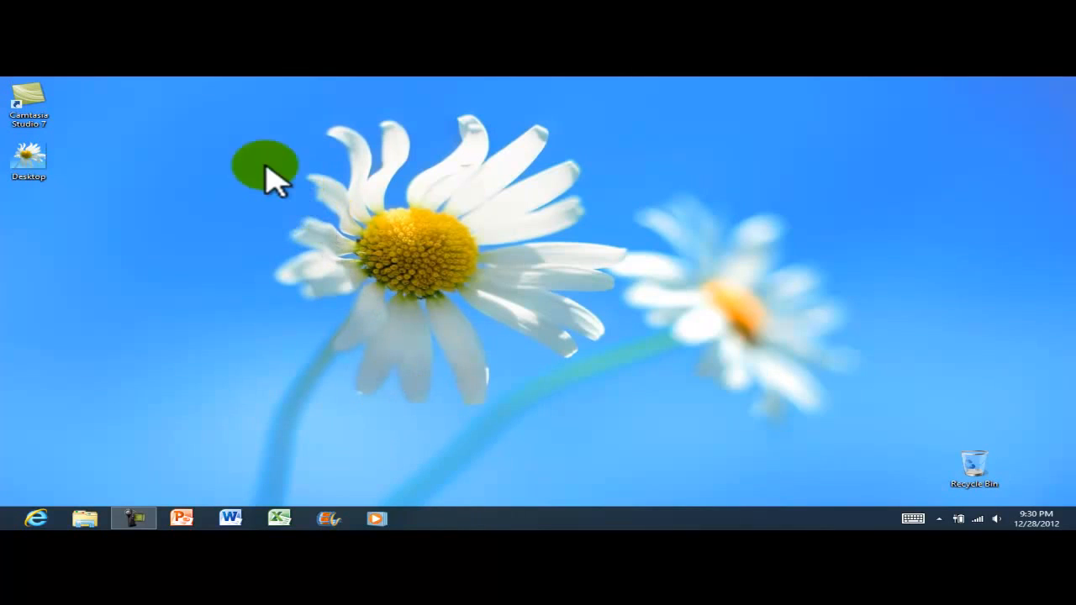
Move the Desktop image file into the Recycle Bin and empty the Recycle Bin
drag(34, 159, 979, 470)
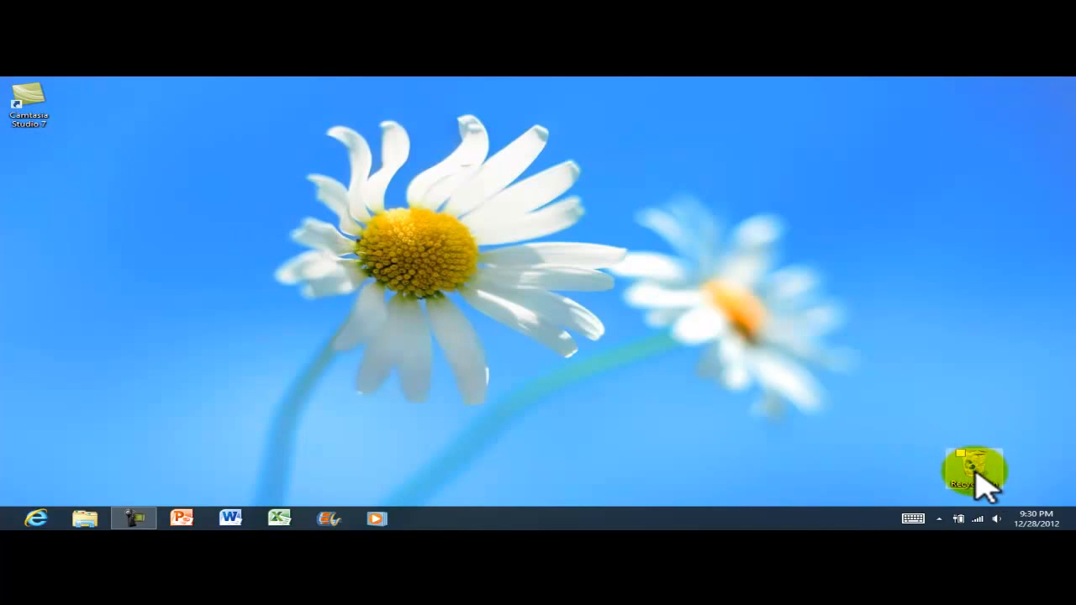
right_click(984, 484)
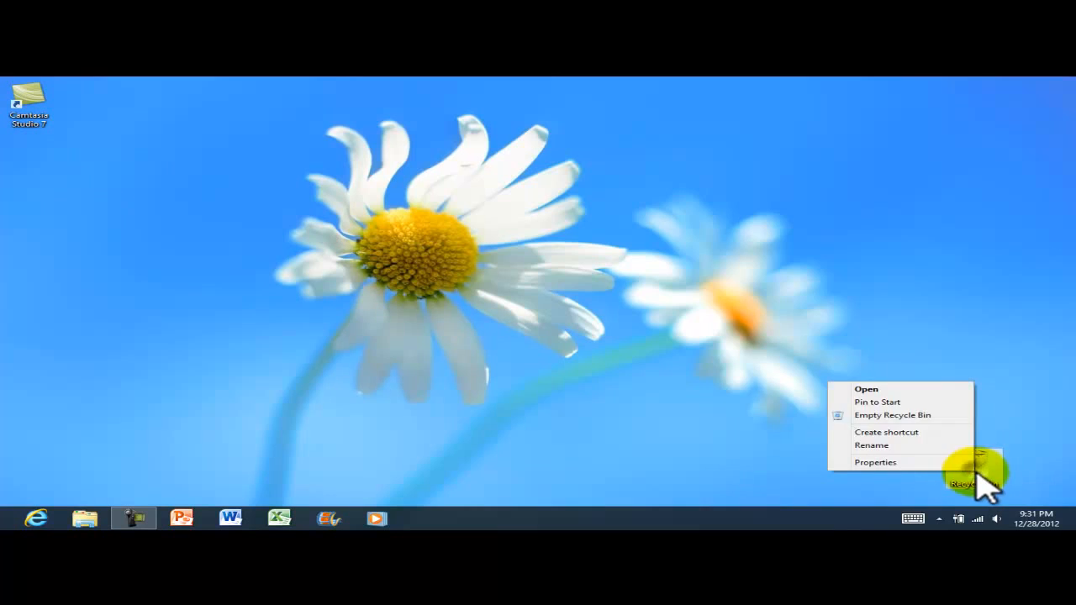
click(878, 414)
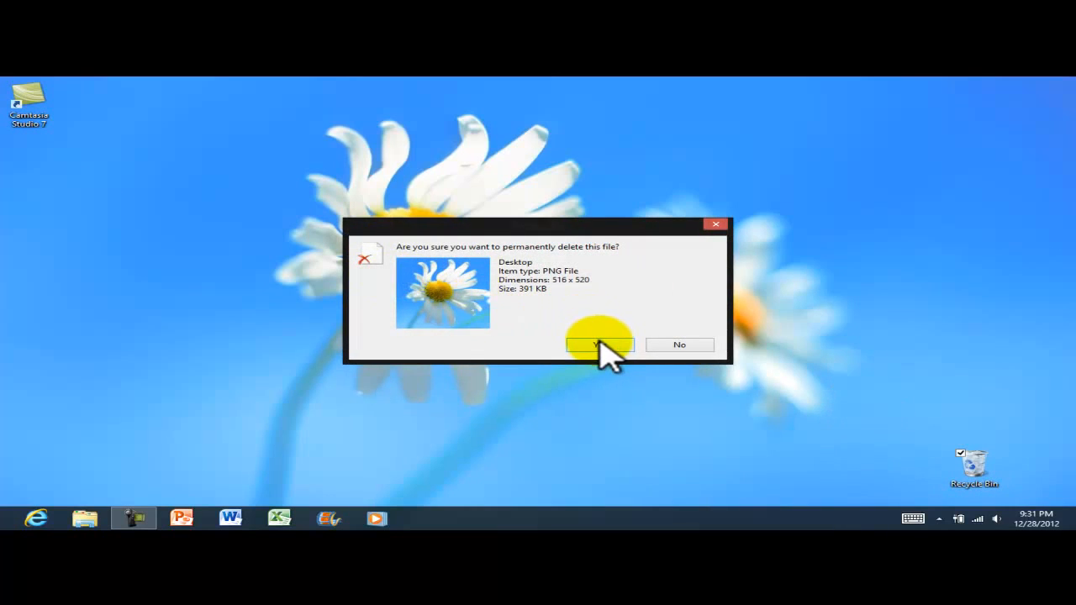